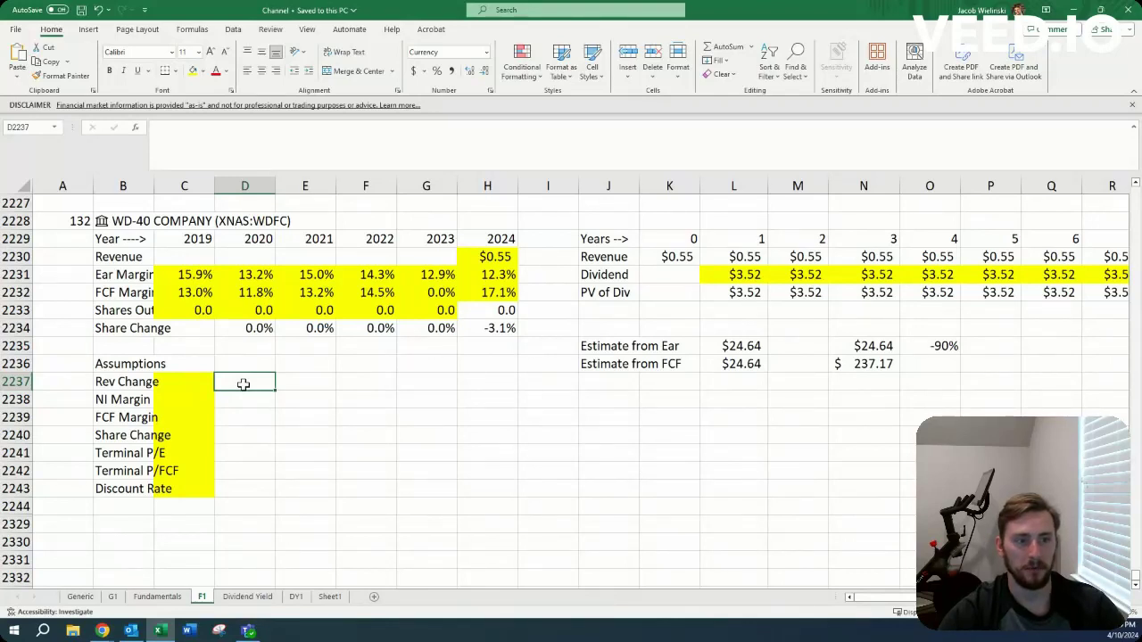
Switch to the QuickFS page in Chrome and review WD-40's business description, key statistics and ten-year financial overview
key(alt+Tab)
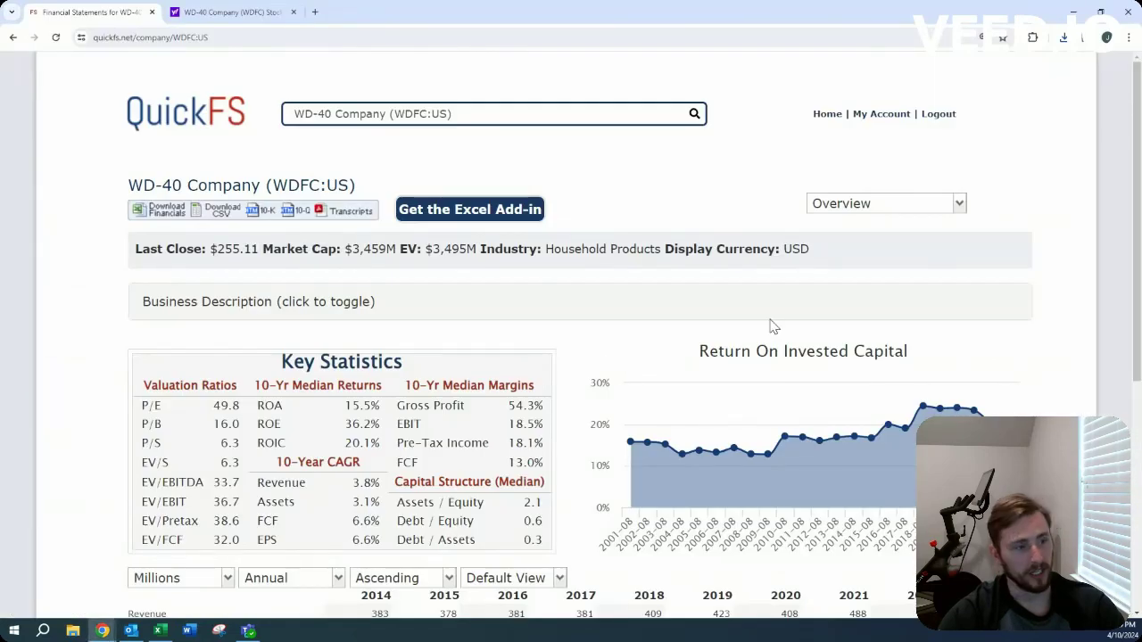
click(576, 304)
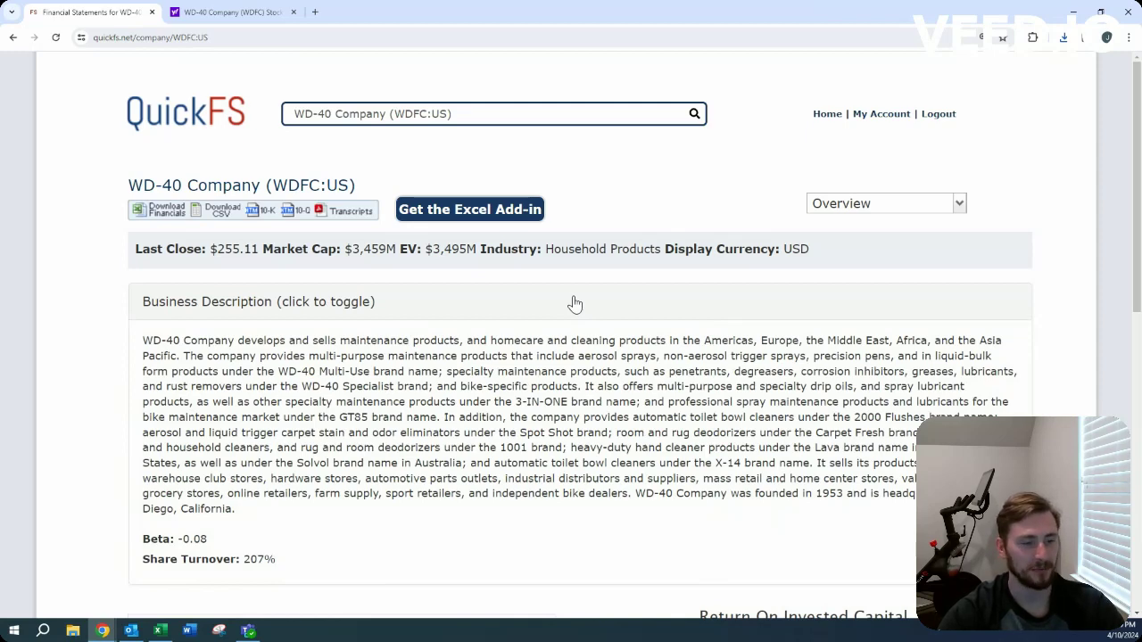
click(574, 304)
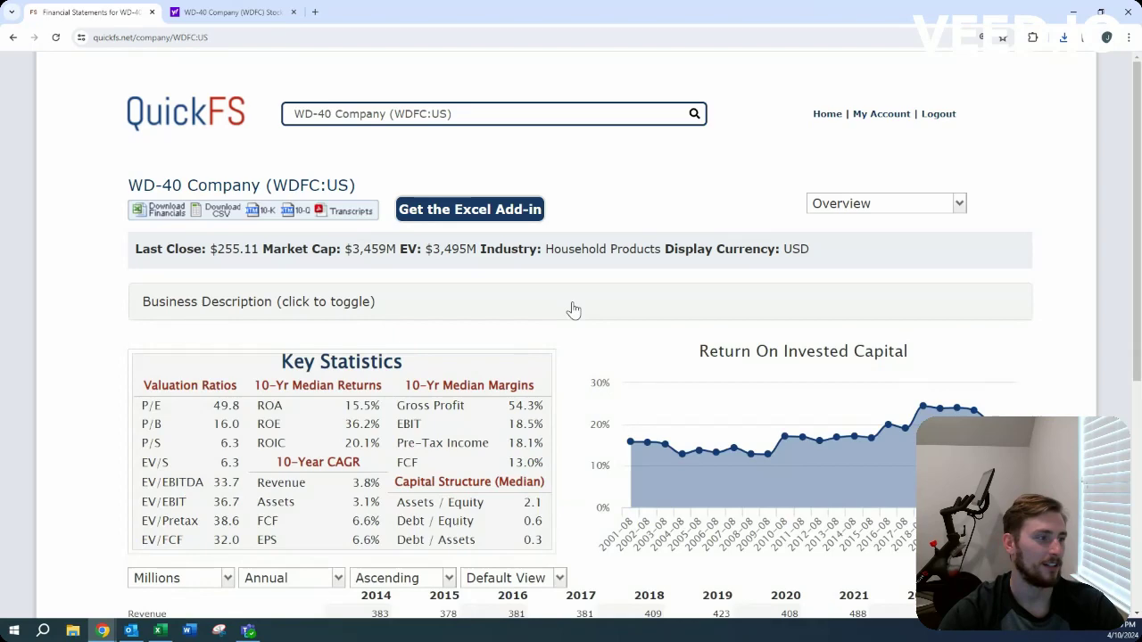
scroll(571, 305, down, 2)
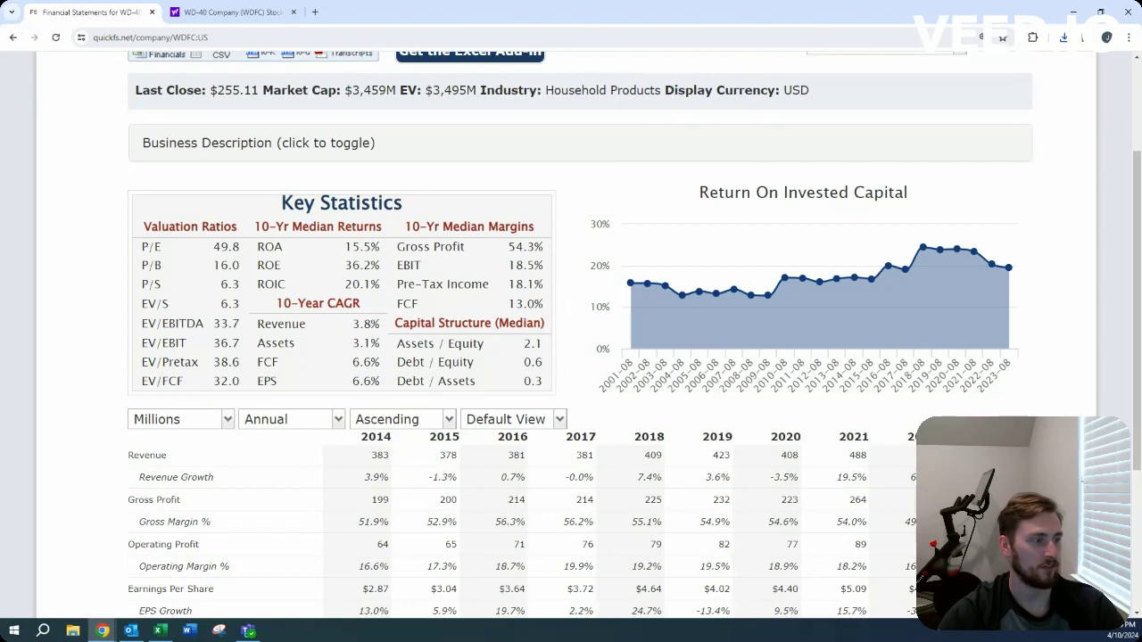
scroll(785, 303, up, 1)
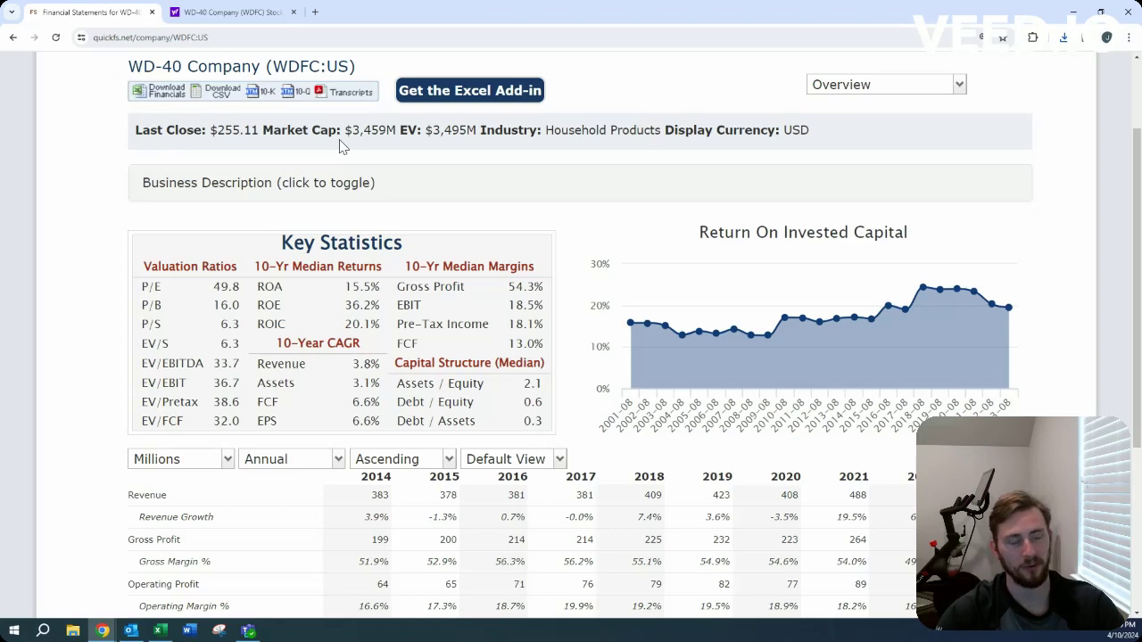
scroll(392, 232, down, 3)
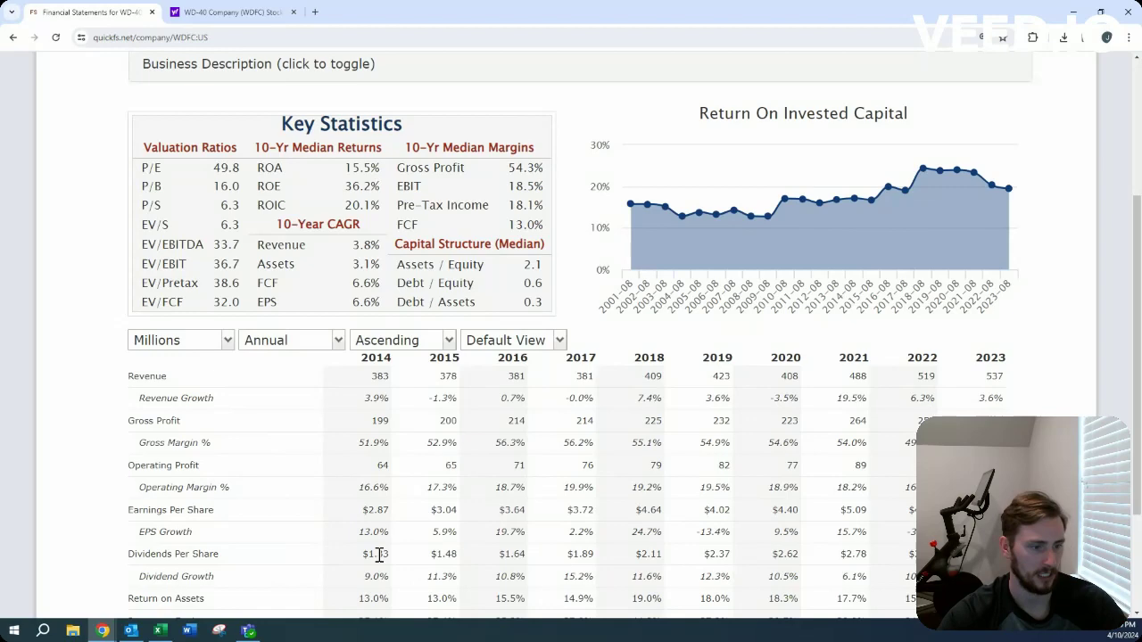
scroll(793, 553, down, 2)
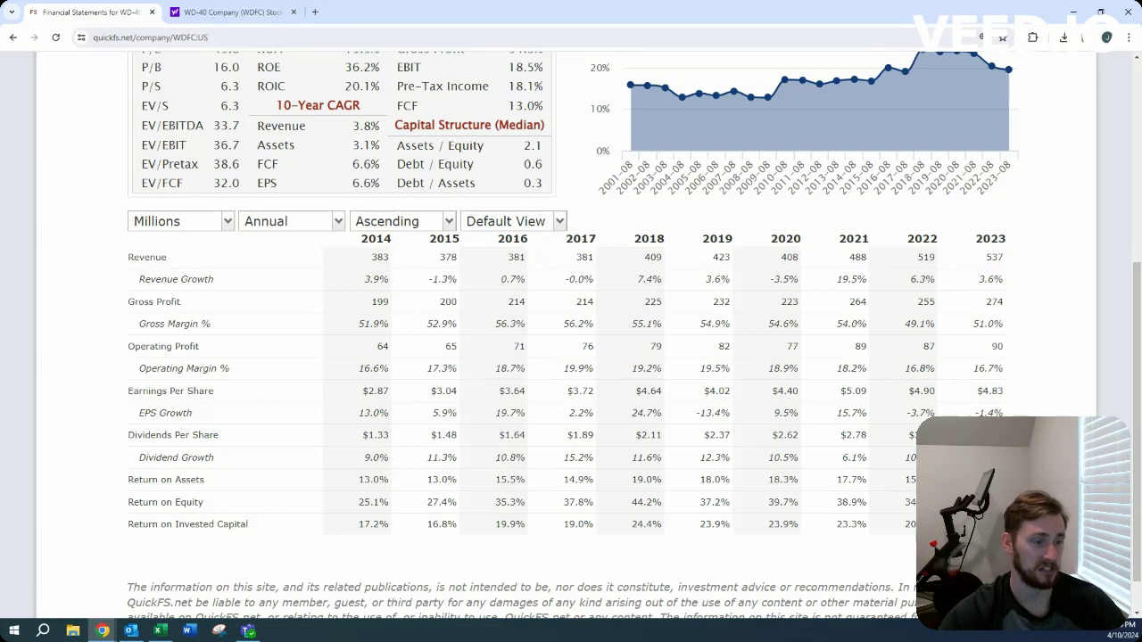
scroll(850, 243, up, 3)
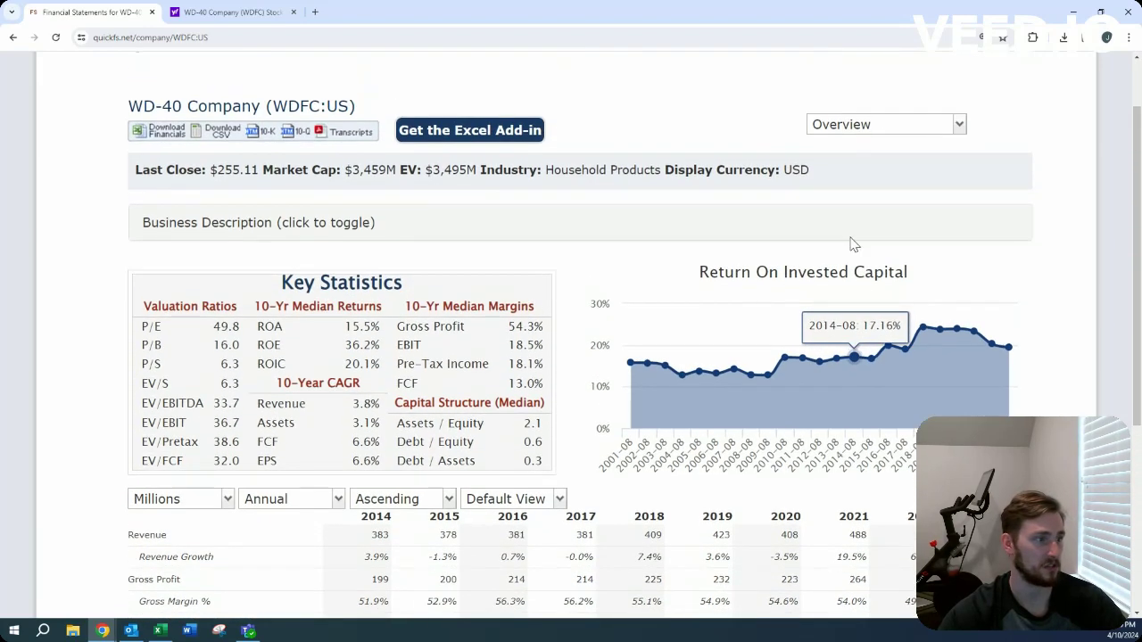
Open WD-40's balance sheet and review its assets and liabilities
click(881, 130)
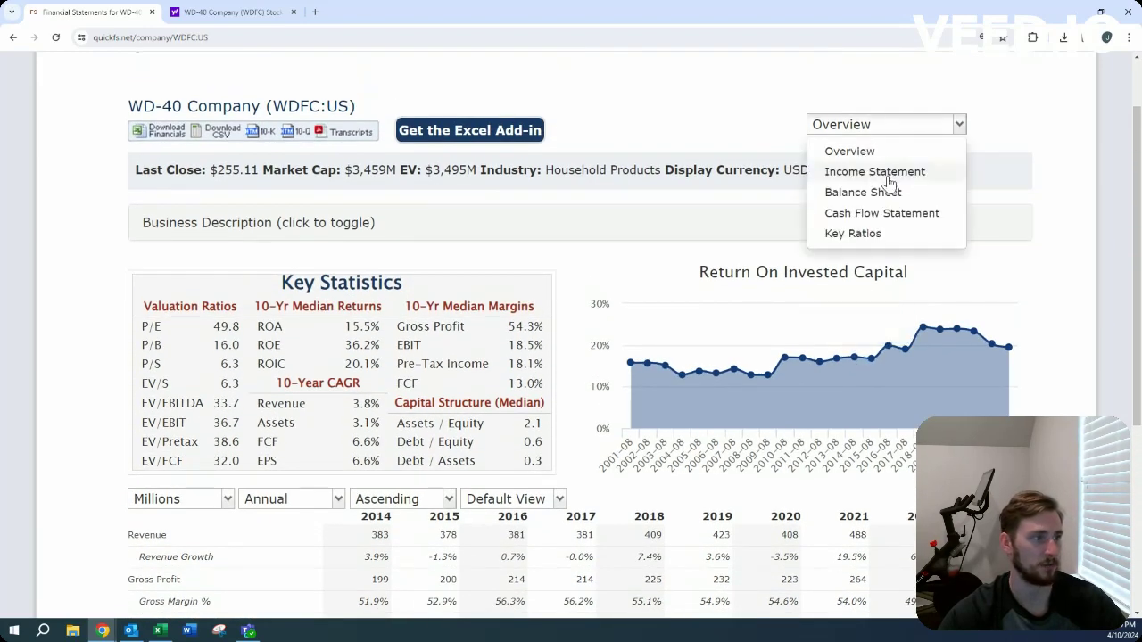
click(889, 198)
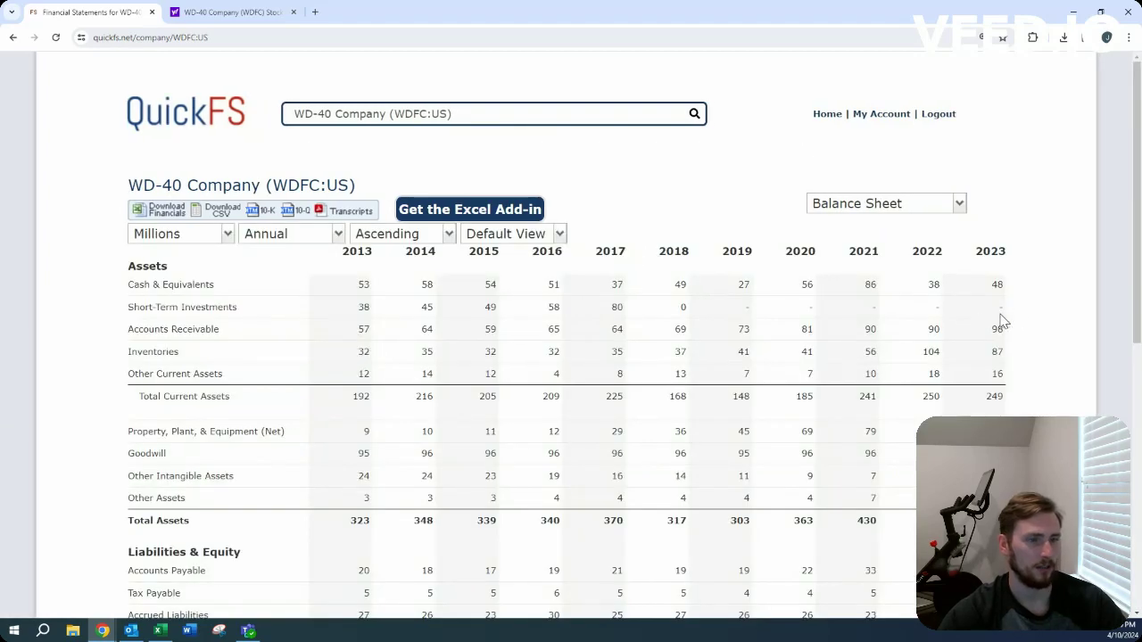
scroll(978, 298, down, 3)
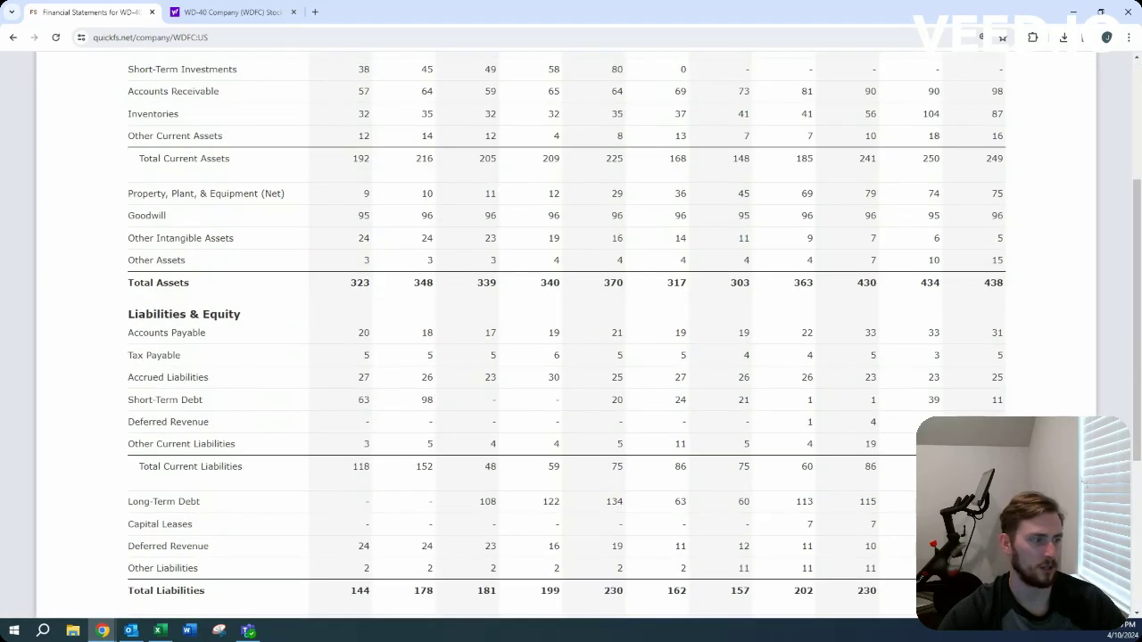
scroll(959, 361, up, 1)
scroll(958, 361, up, 3)
Open WD-40's cash flow statement and review its operating, investing and financing cash flows
click(894, 203)
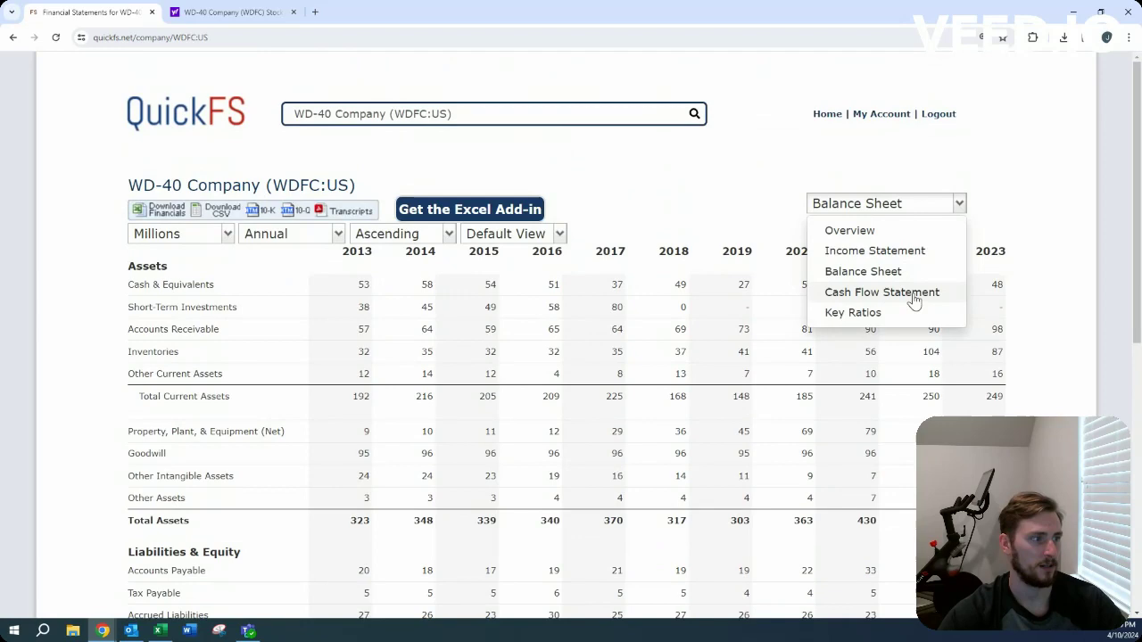
click(909, 291)
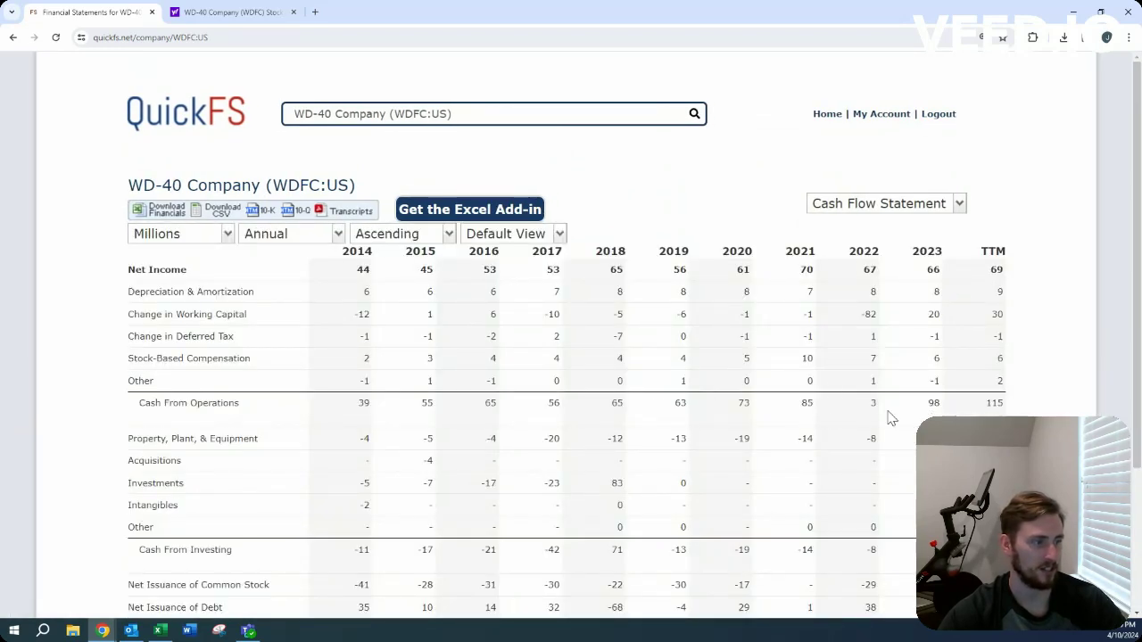
scroll(808, 402, down, 1)
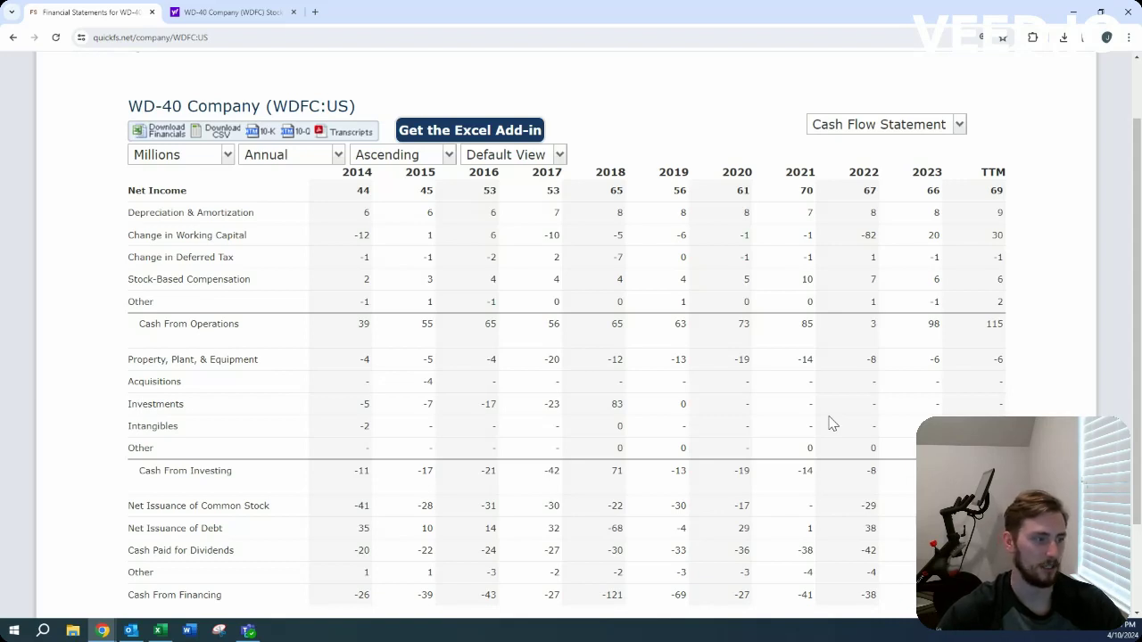
View the company overview with its business description and return to the cash flow statement
click(843, 125)
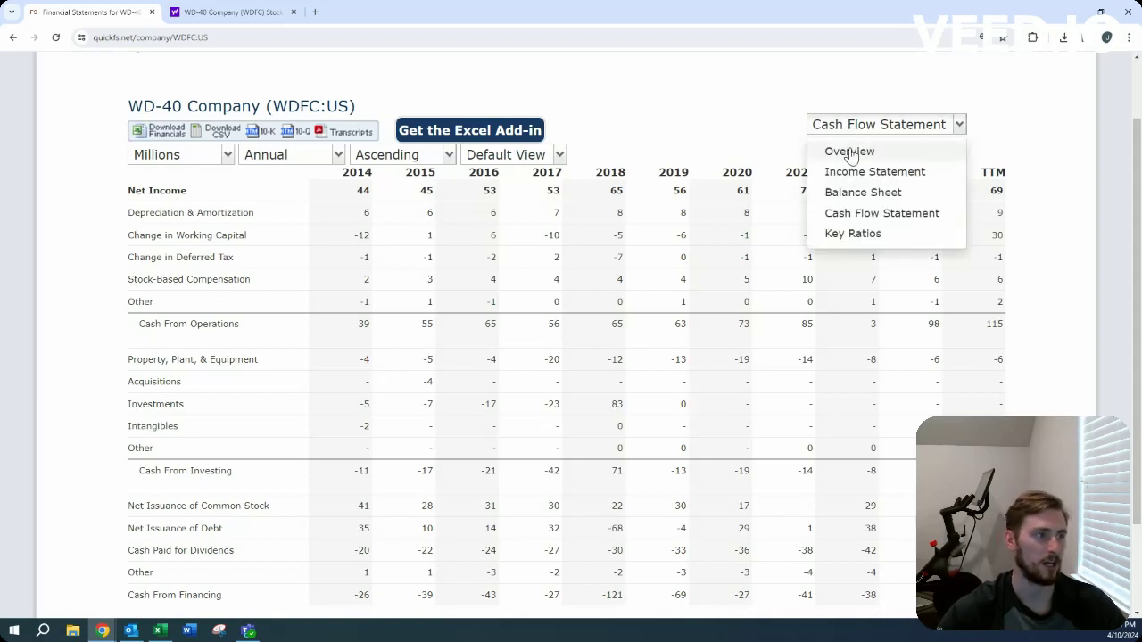
click(849, 152)
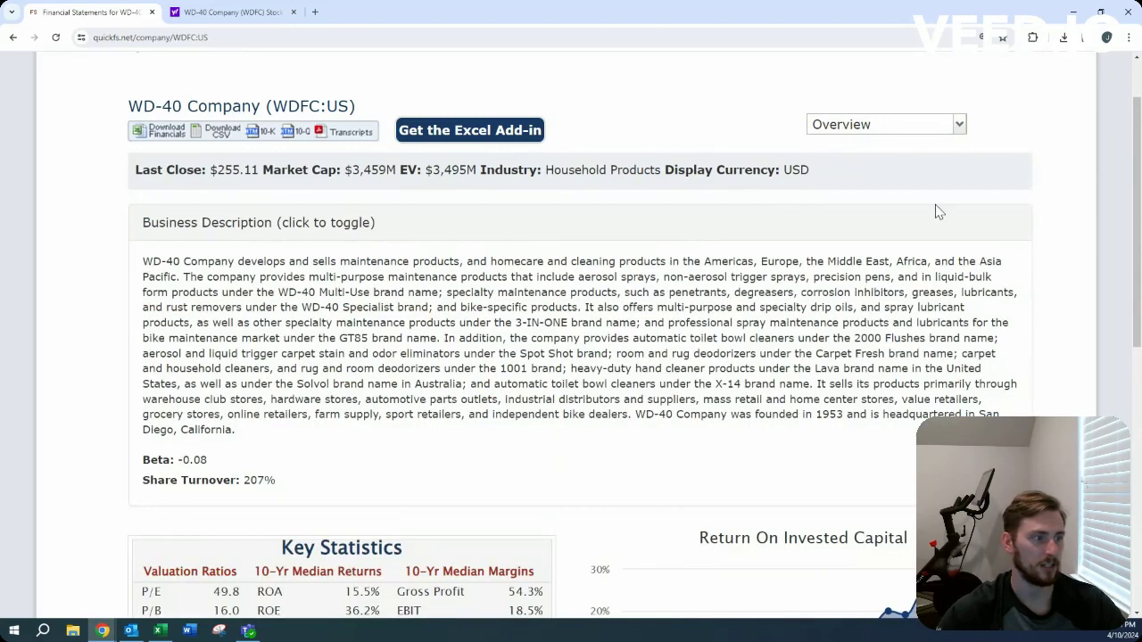
click(911, 132)
click(910, 212)
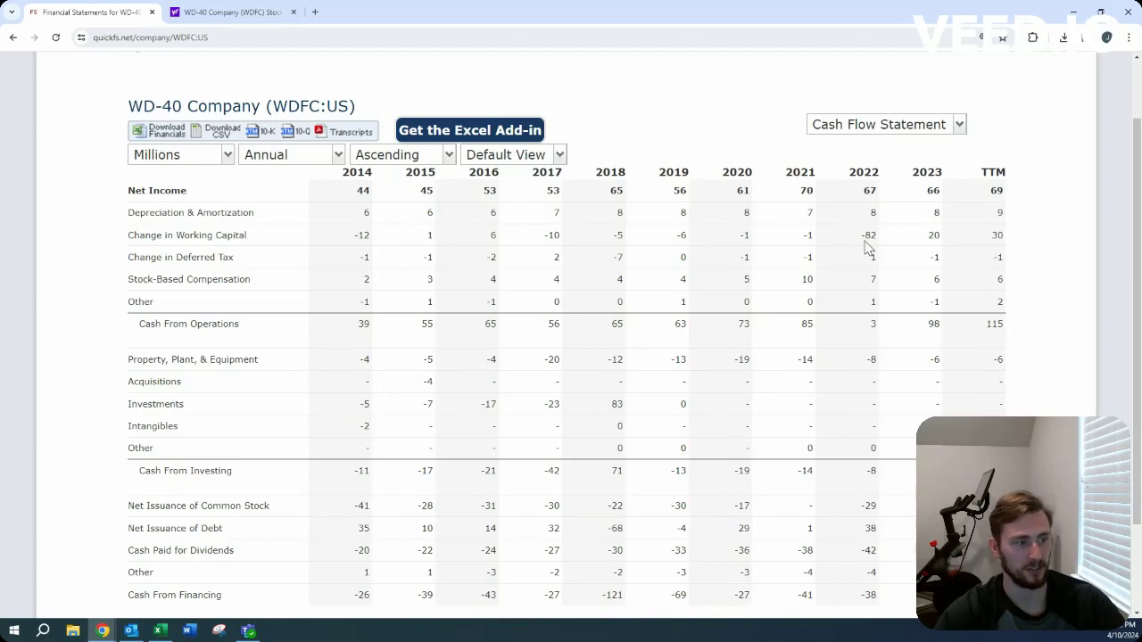
Bring up the balance sheet again and look briefly at the Excel valuation model
click(874, 125)
click(879, 191)
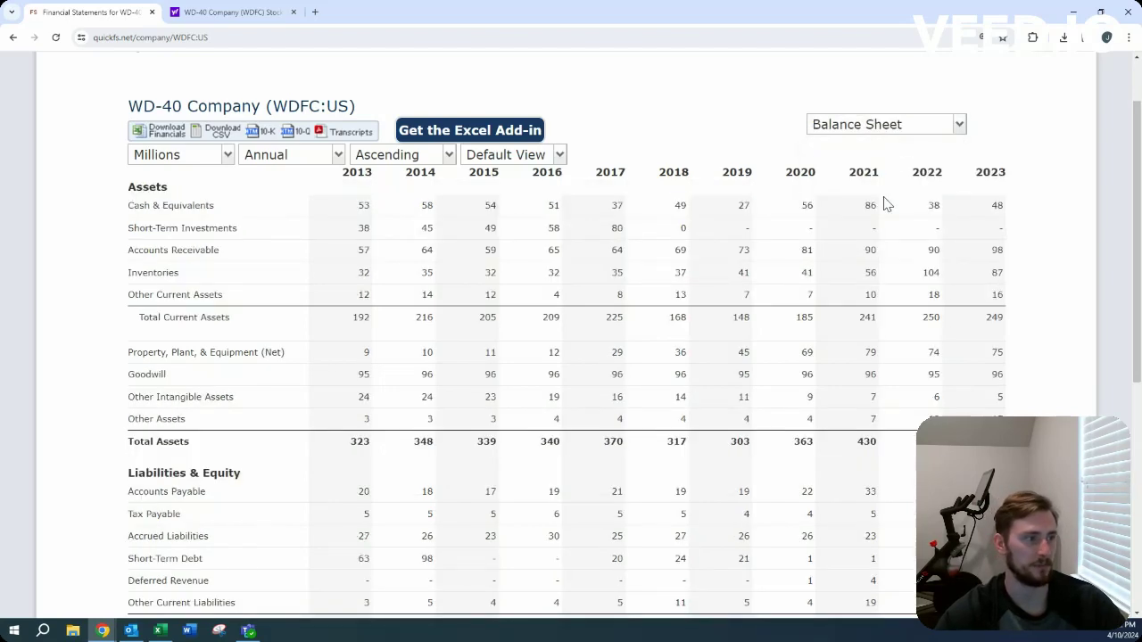
key(alt+Tab)
key(alt+Tab)
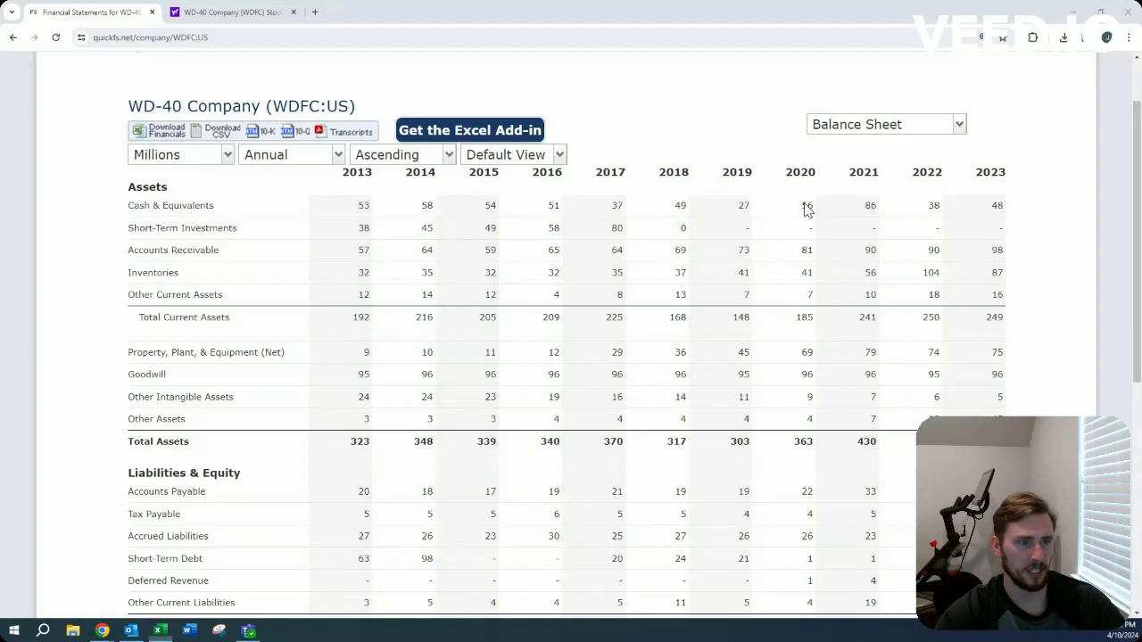
Return to the company overview and examine the P/E ratio in the key statistics
click(877, 126)
click(848, 152)
scroll(897, 332, down, 2)
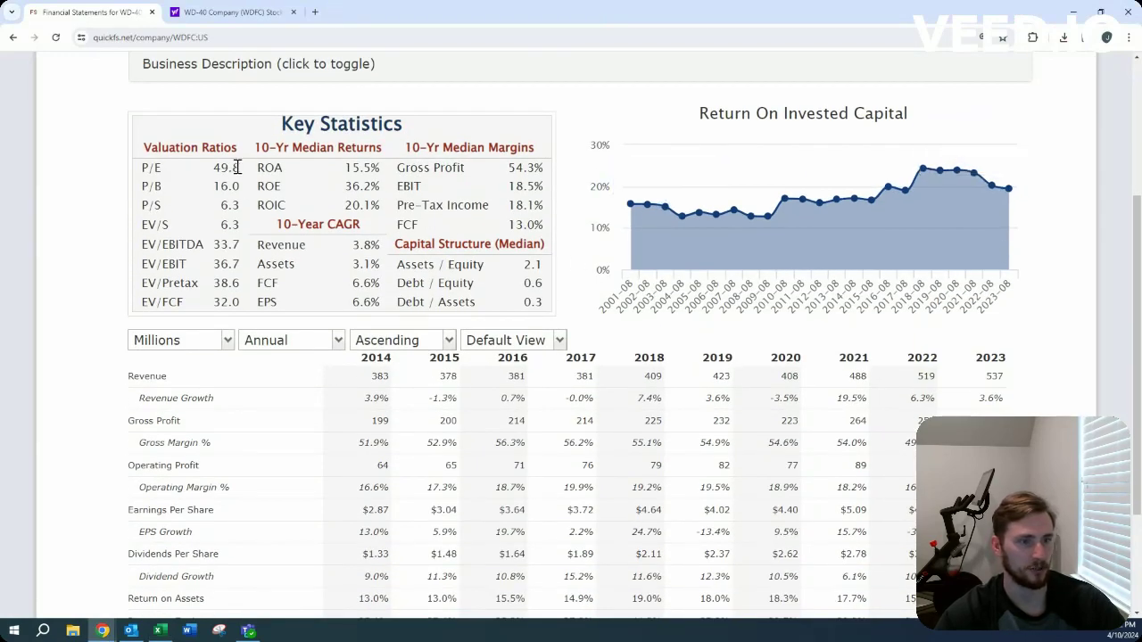
drag(229, 166, 215, 168)
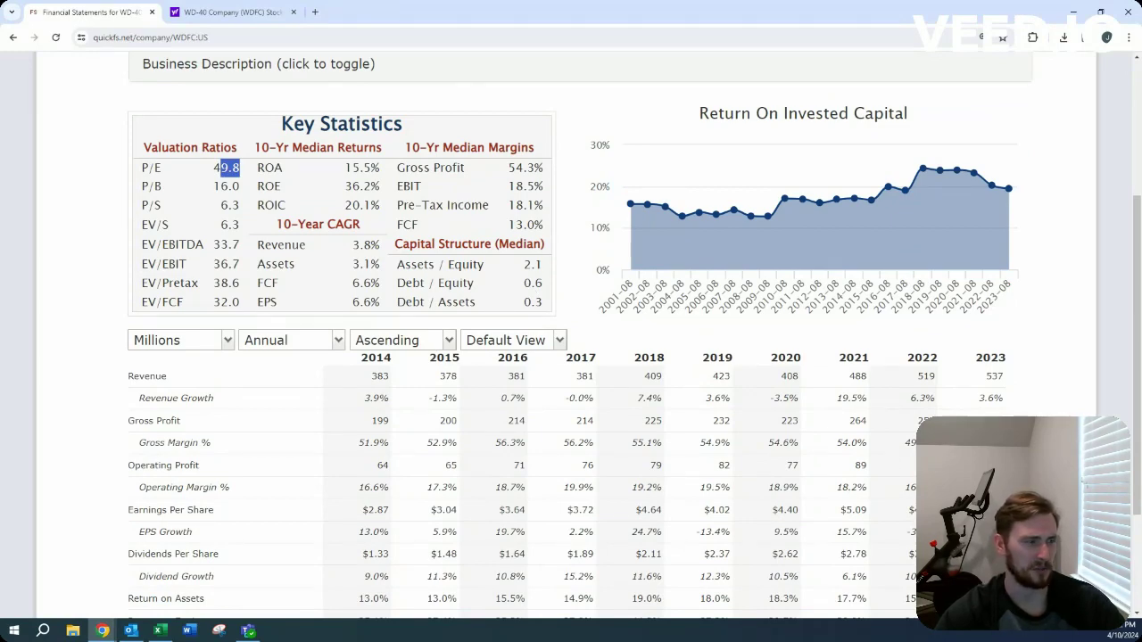
scroll(635, 334, up, 1)
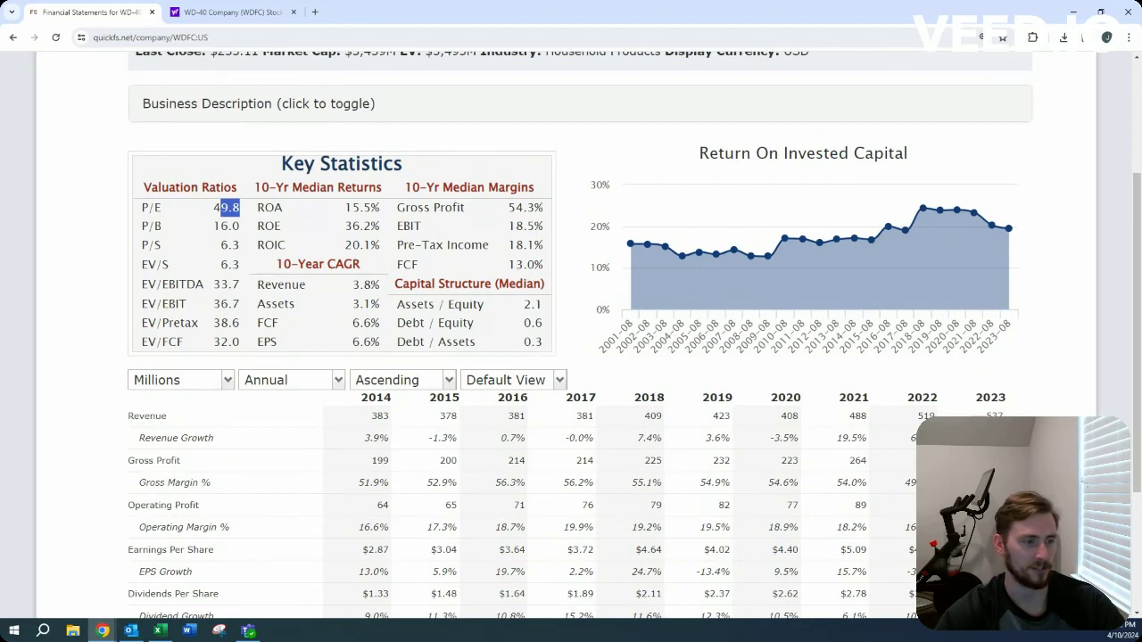
click(248, 234)
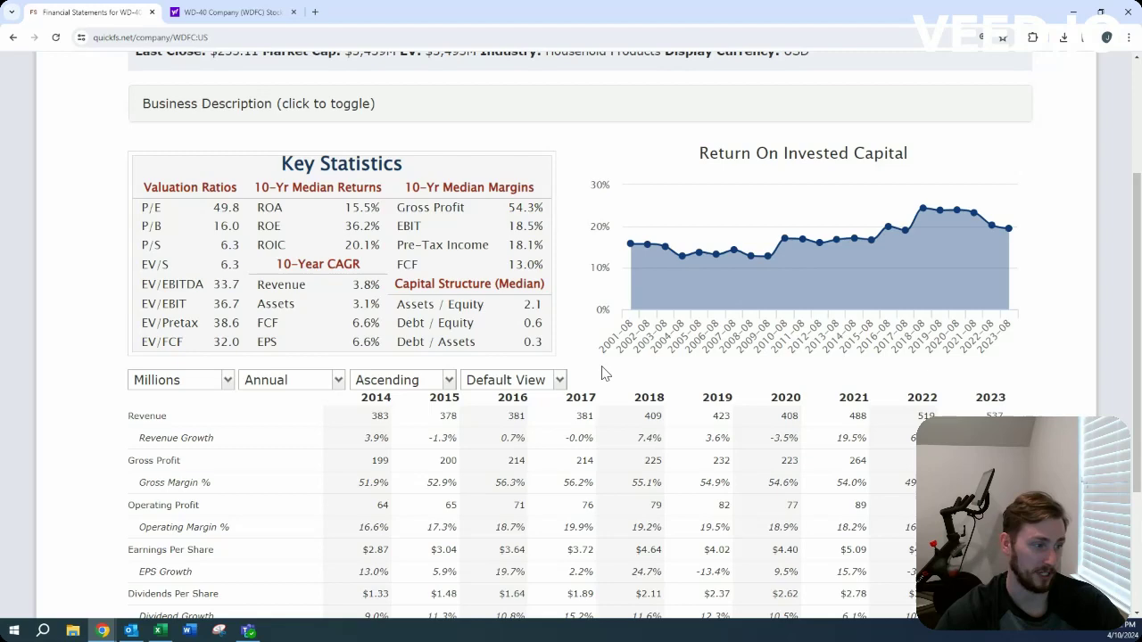
Switch to the Excel workbook and set WD-40's Rev Change assumption to 3%
key(alt+Tab)
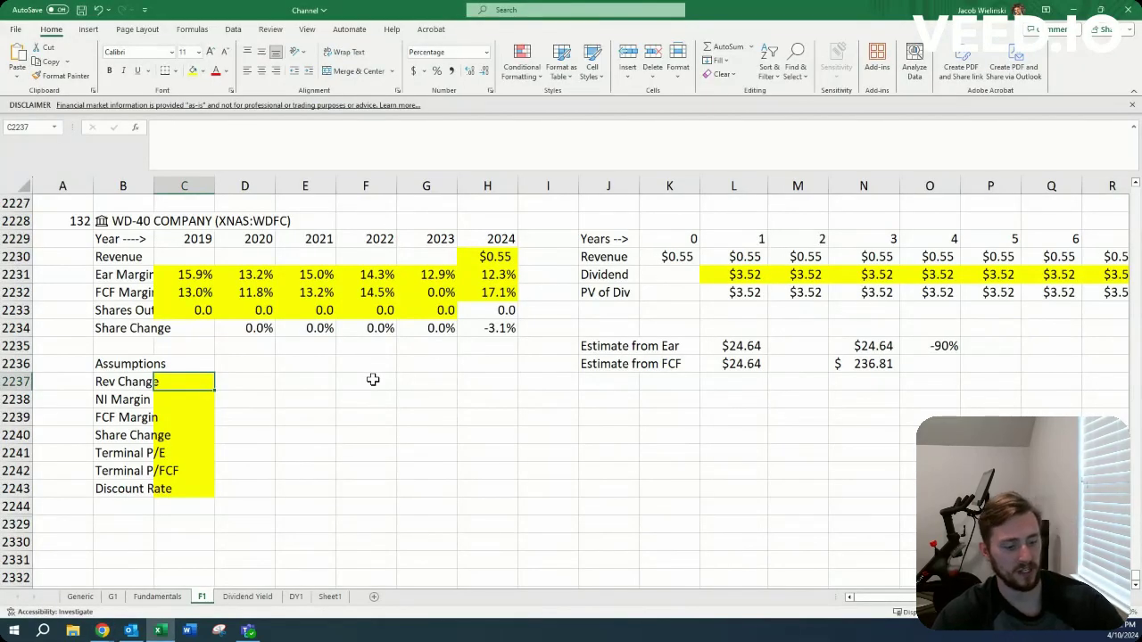
text(3)
key(Return)
Set Terminal P/E and Terminal P/FCF to 15 and the Discount Rate to 15% in the assumptions
key(Down)
key(Down)
key(Down)
text(15)
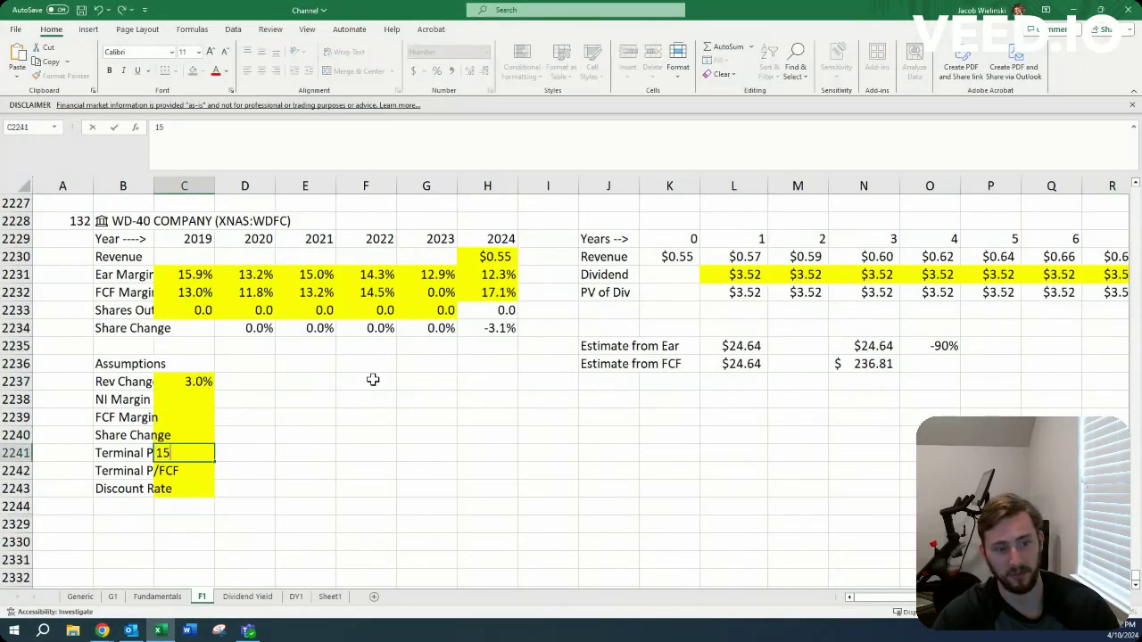
key(Return)
text(15)
key(Return)
text(15)
key(Return)
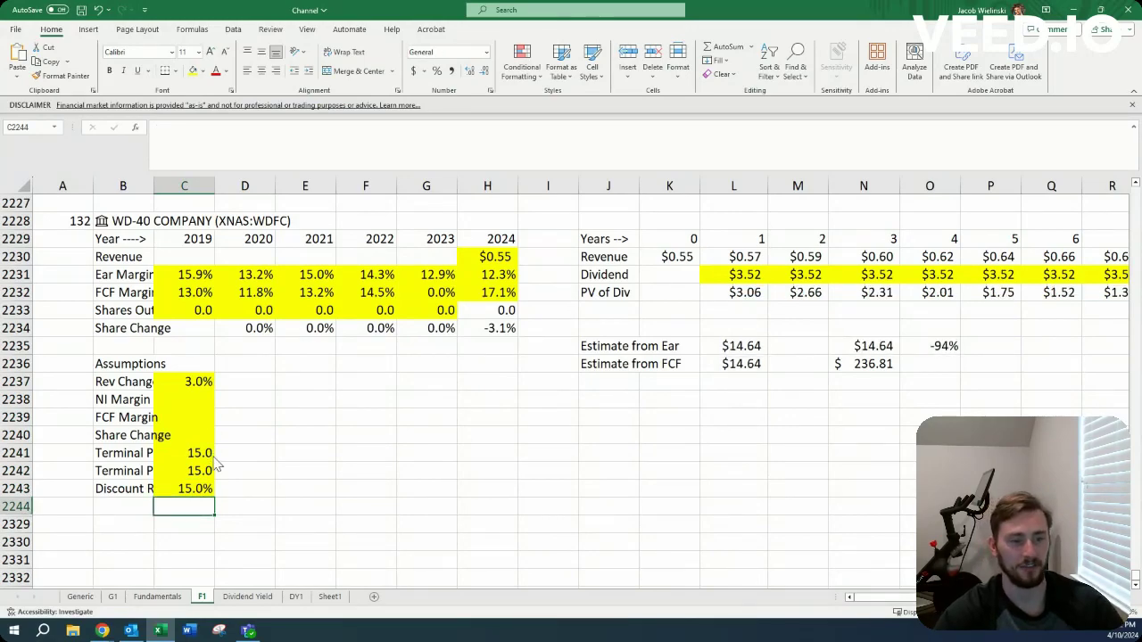
Check the yearly financials on QuickFS and set both Terminal P/E and Terminal P/FCF to 16 in Excel
key(alt+Tab)
scroll(339, 446, down, 3)
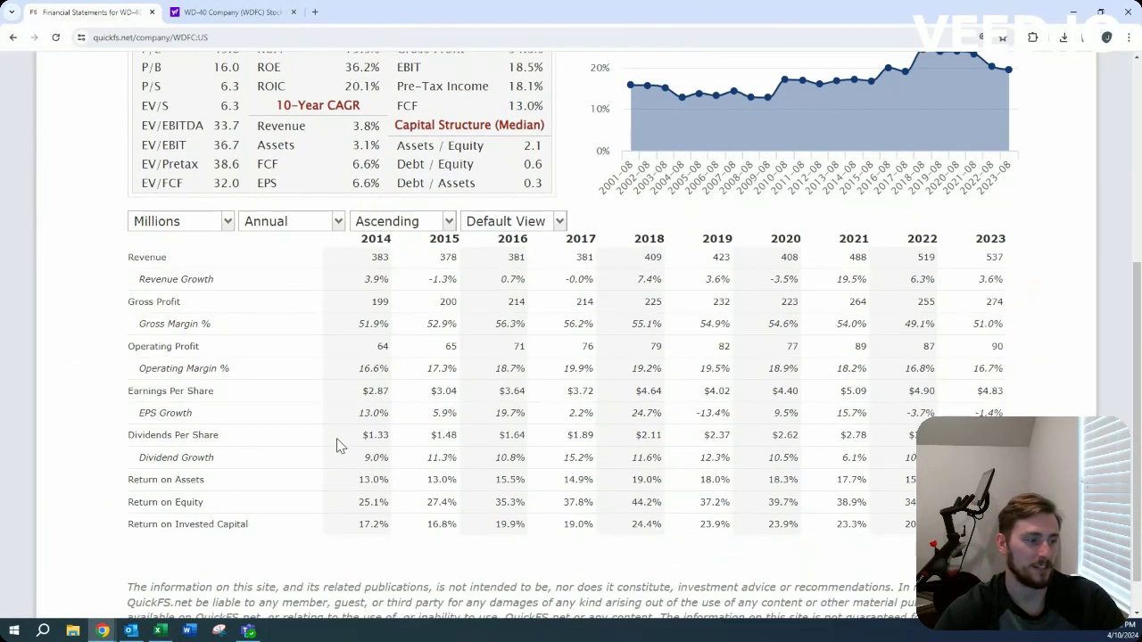
key(alt+Tab)
click(199, 453)
text(16)
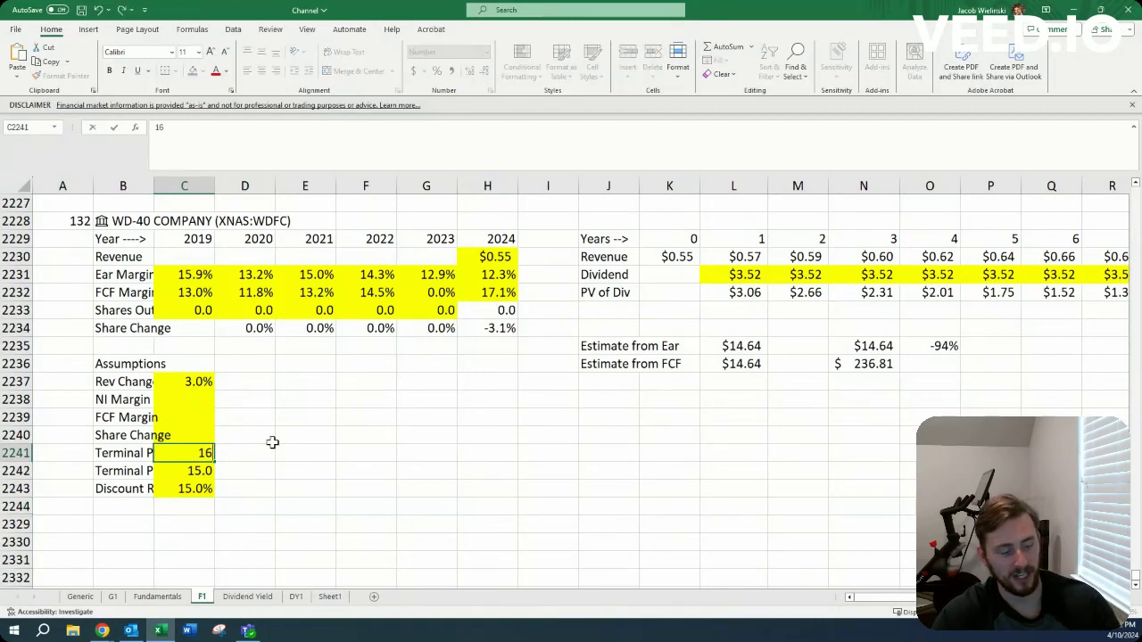
key(Return)
text(16)
key(Return)
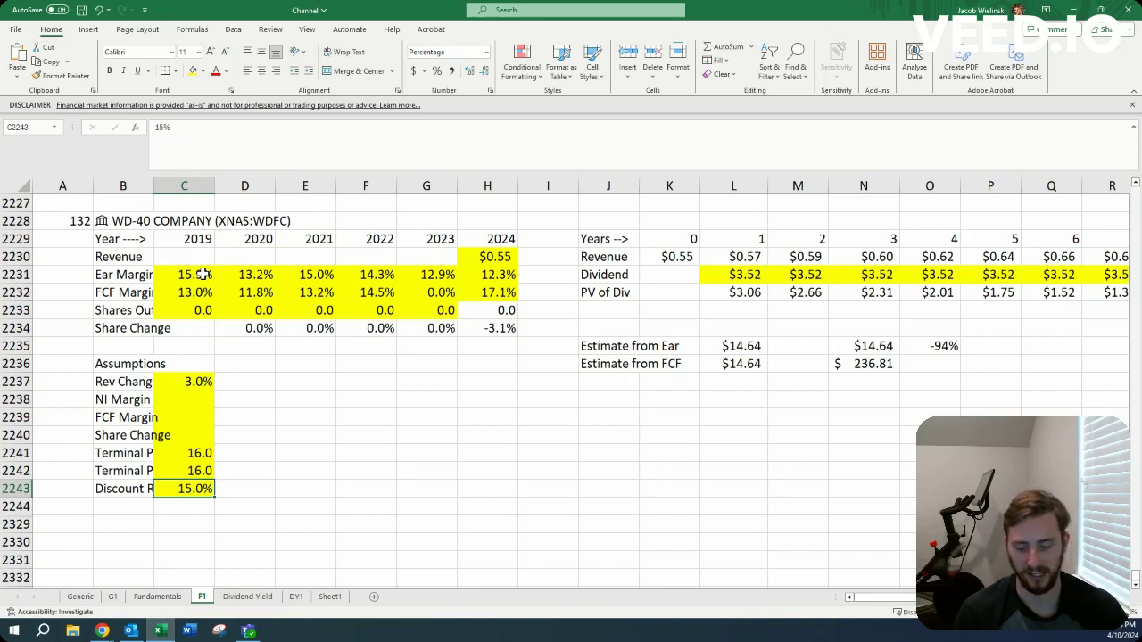
Check the average of the 2019–2024 earnings margins and set the NI Margin assumption to 14%
click(184, 273)
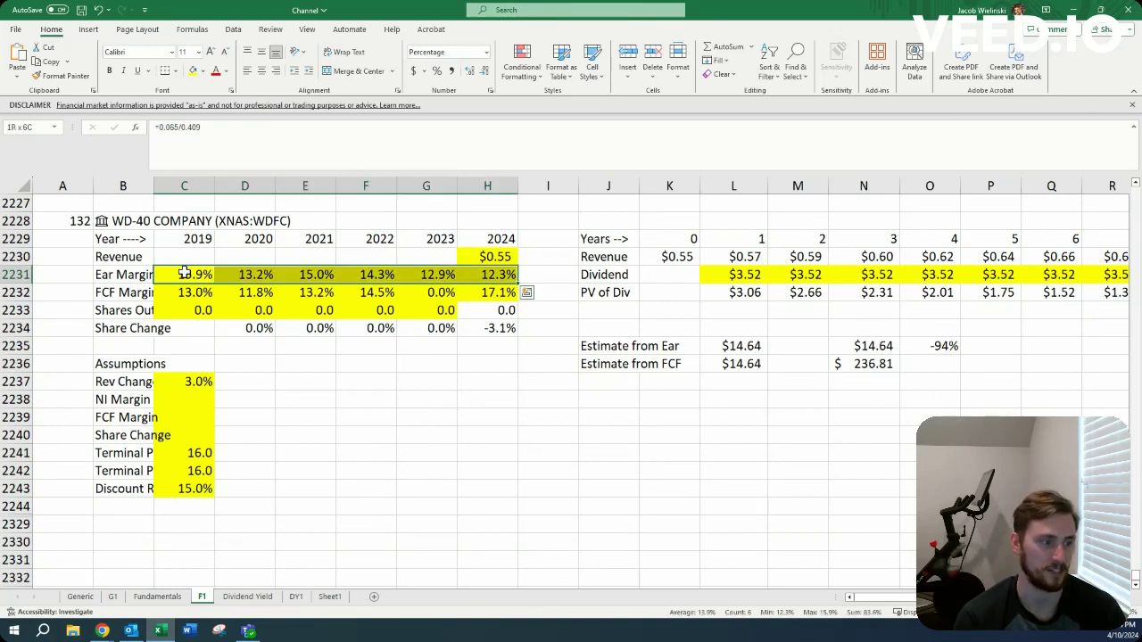
key(Down)
key(Down)
key(Down)
key(Down)
key(Down)
key(Down)
key(Down)
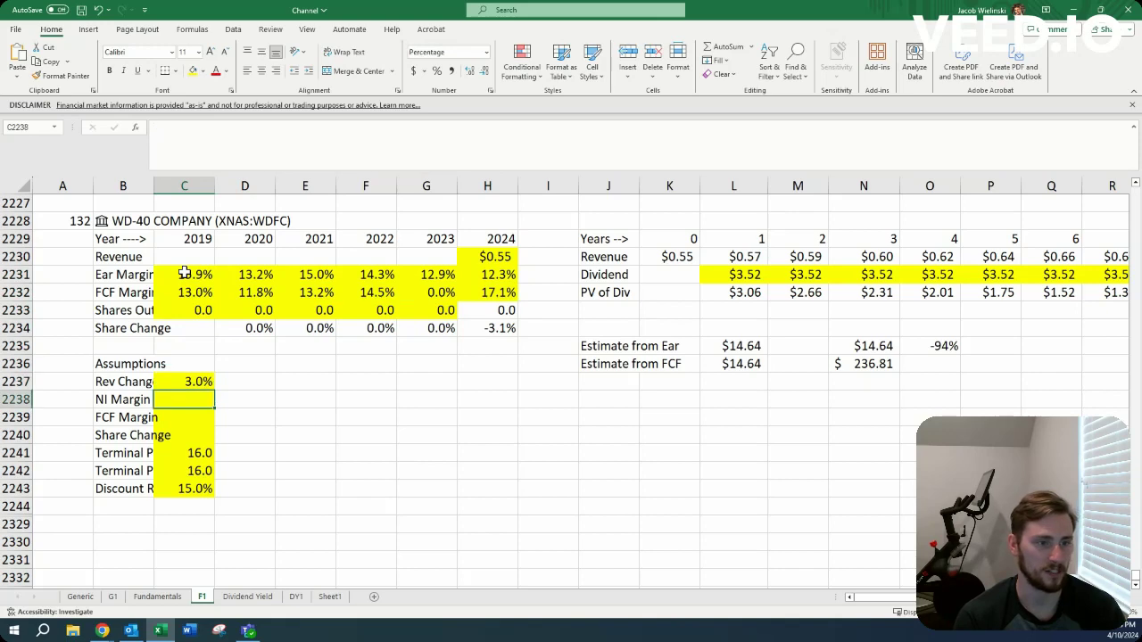
text(14)
key(Return)
Set the FCF Margin assumption to 13% and the Share Change assumption to -1%
text(13)
key(Return)
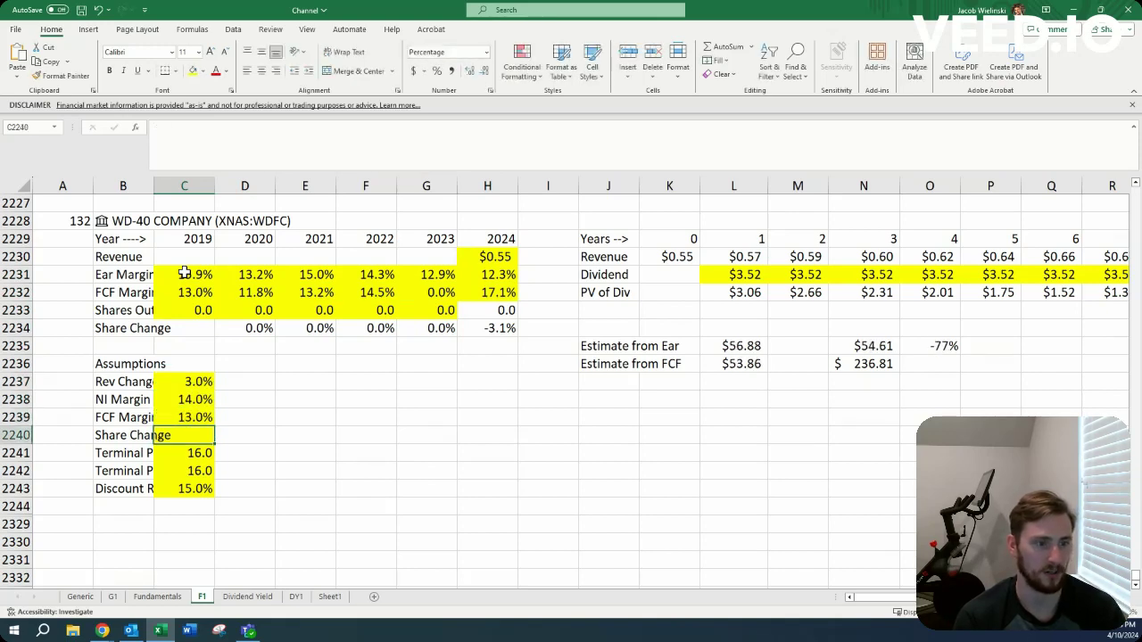
text(-1)
key(Return)
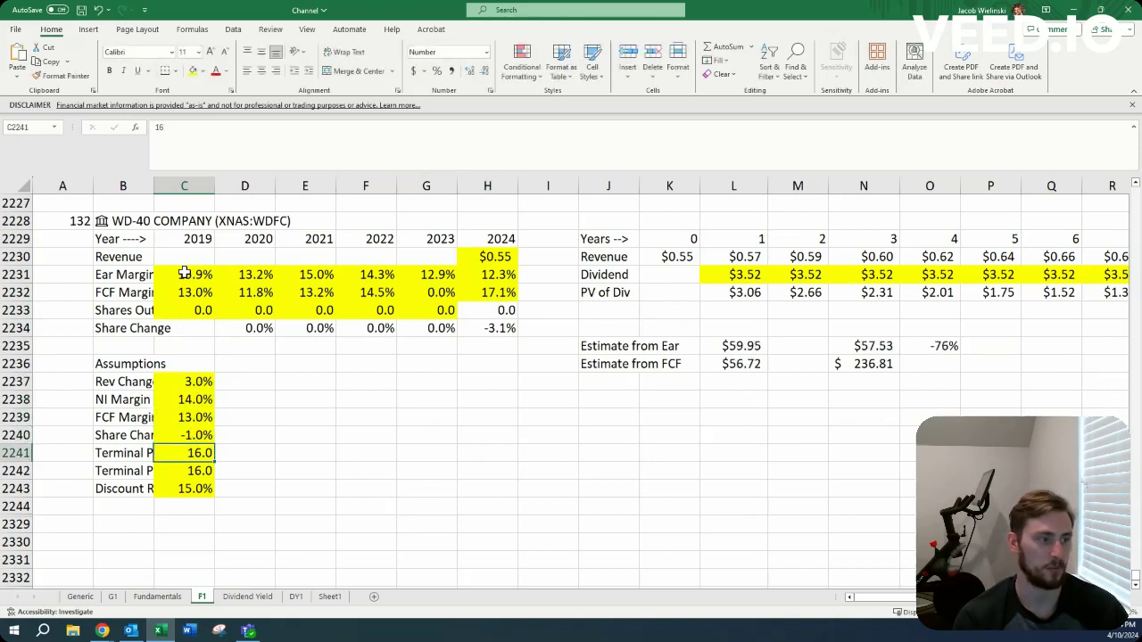
Check the WD-40 cash flow statement on QuickFS and set the Share Change assumption to -0.5% in Excel
key(alt+Tab)
scroll(452, 148, up, 3)
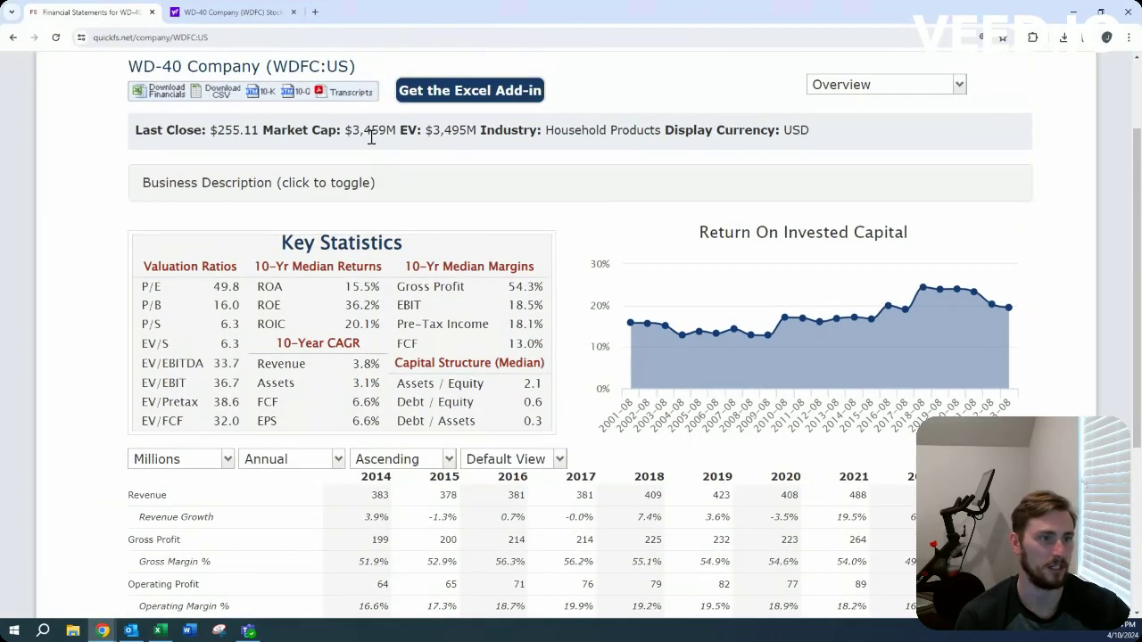
click(890, 86)
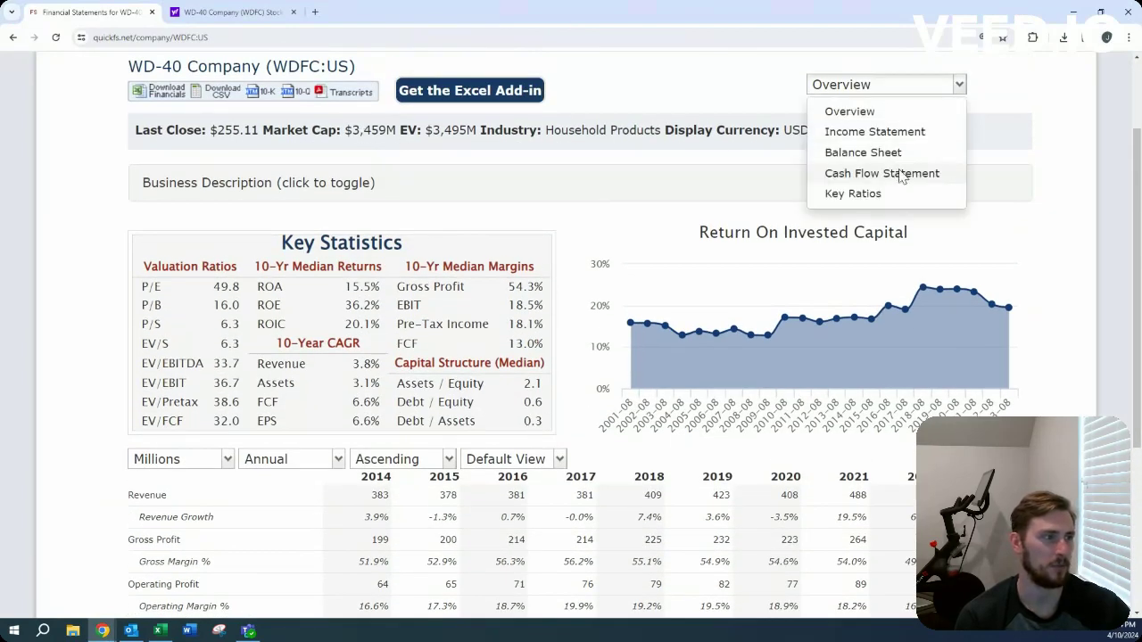
click(897, 173)
key(alt+Tab)
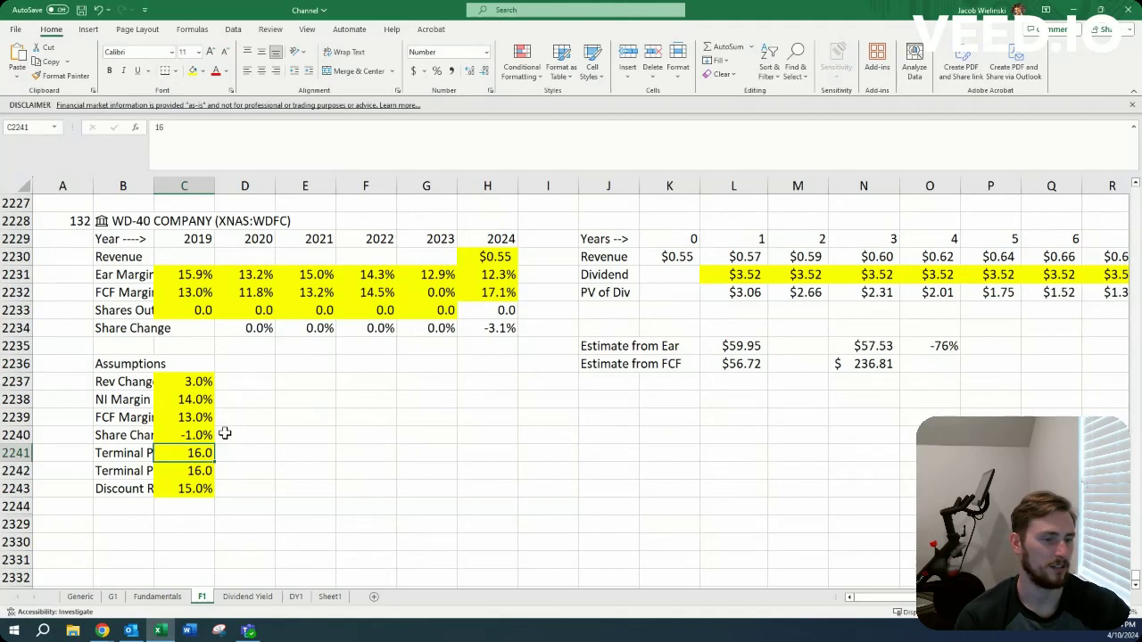
text(-.005)
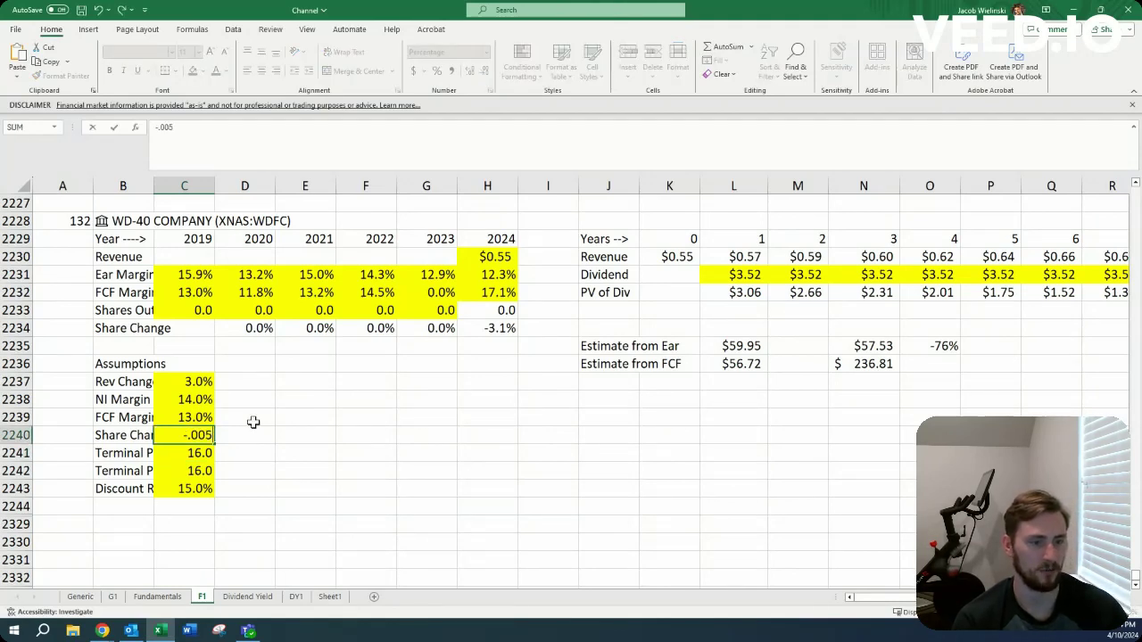
key(Return)
Compare the WD-40 cash flow statement with the valuation figures in the QuickFS overview
key(alt+Tab)
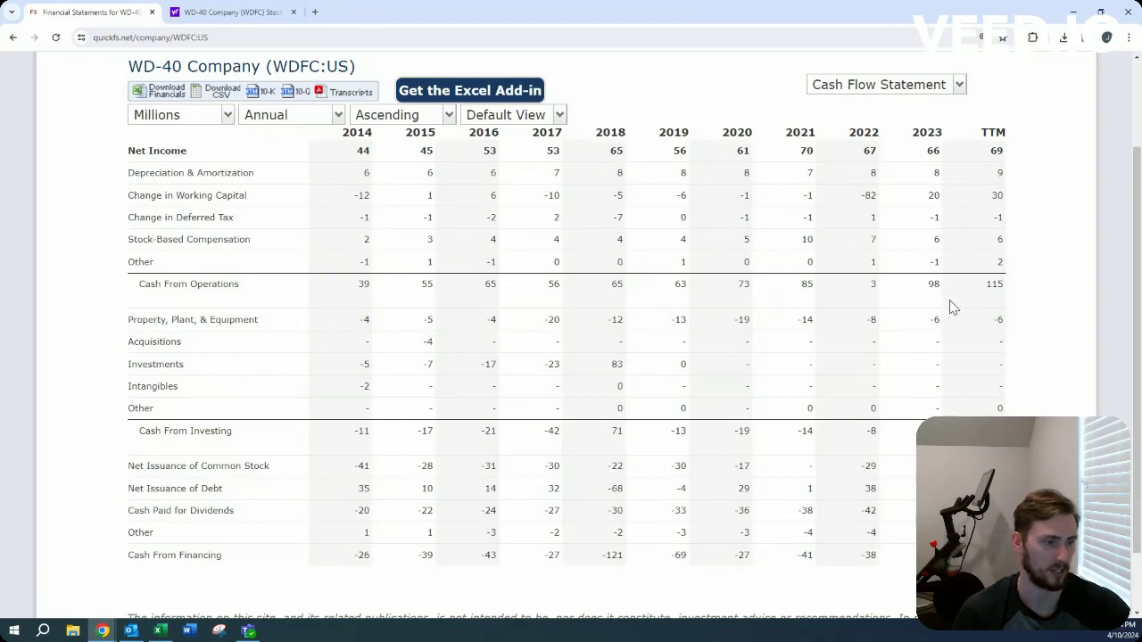
click(923, 86)
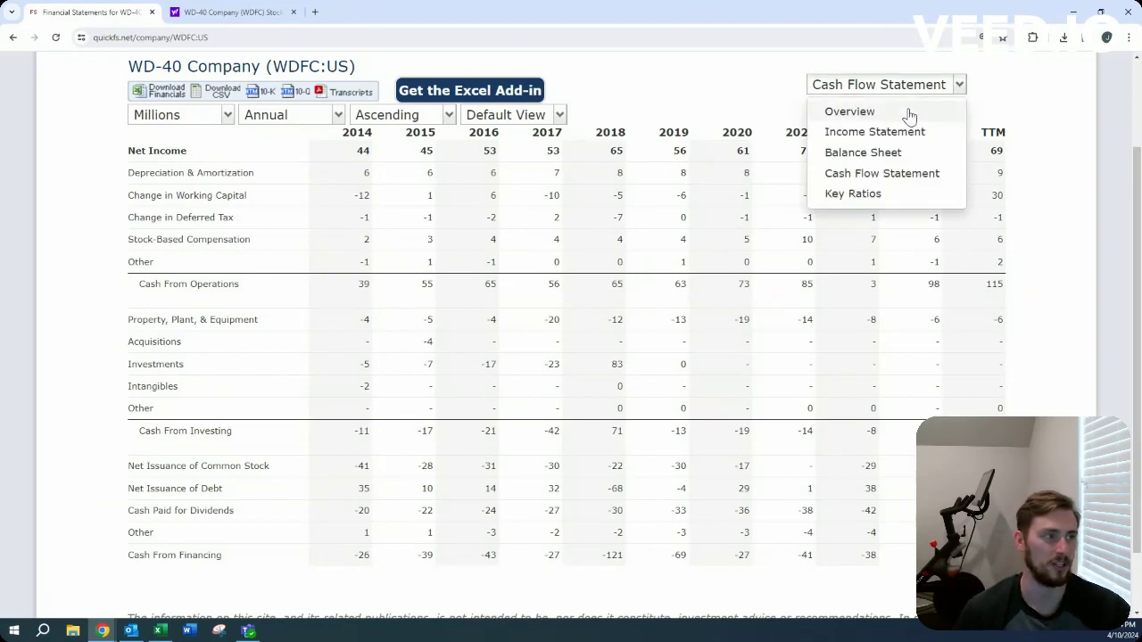
click(906, 111)
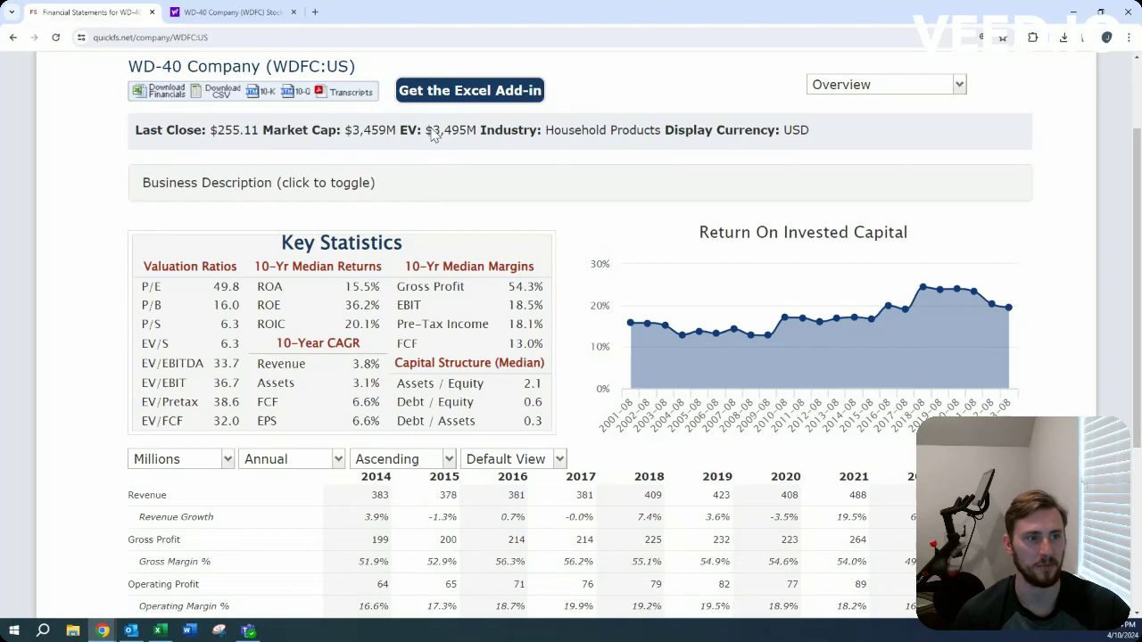
click(865, 89)
click(882, 173)
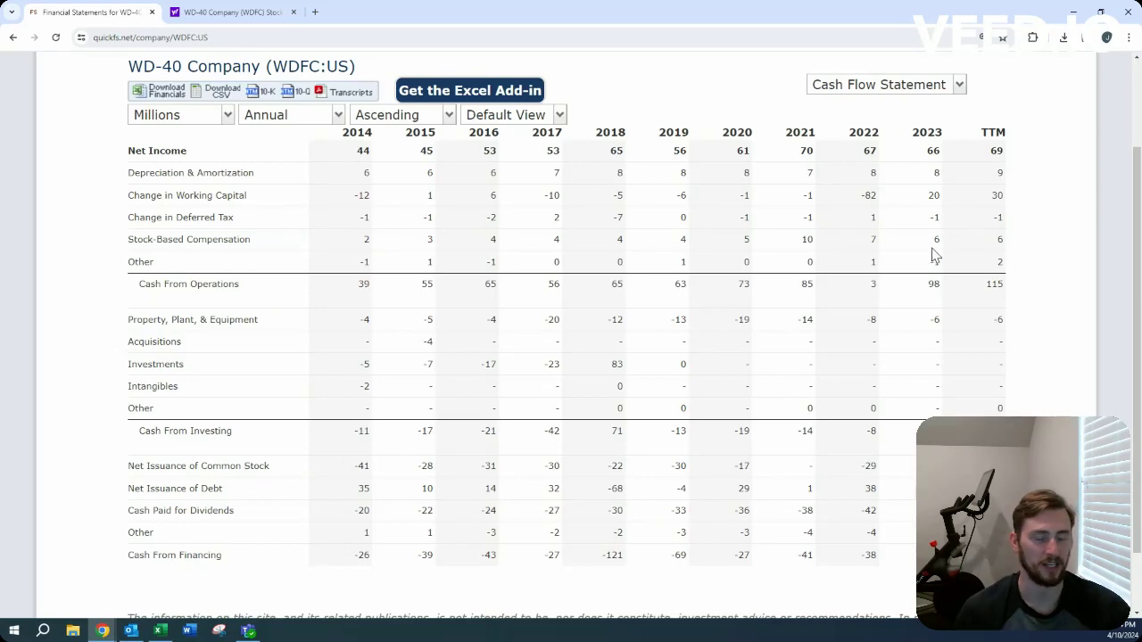
click(890, 85)
click(847, 111)
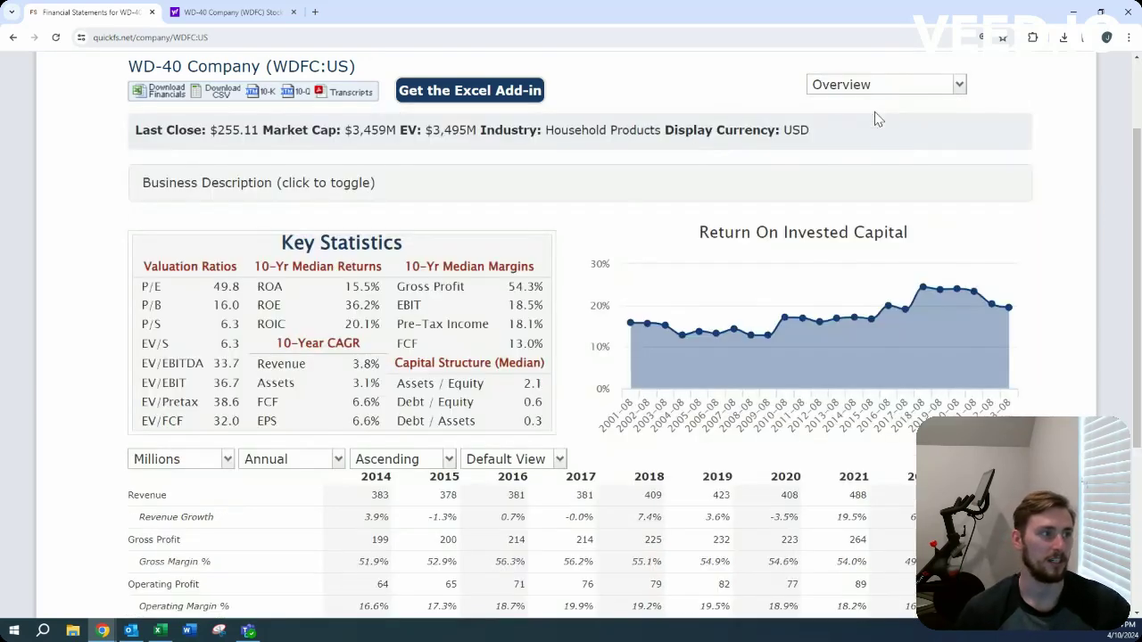
Check the QuickFS overview and change the year 2 Dividend formula in Excel to =L2231*1.04
click(160, 630)
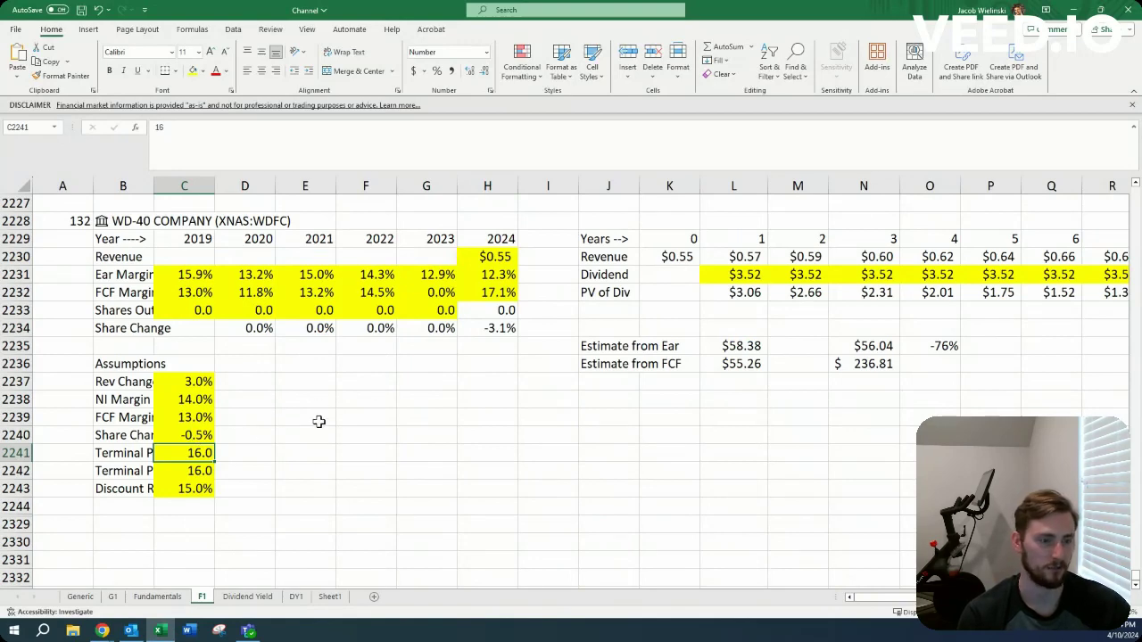
click(802, 275)
key(alt+Tab)
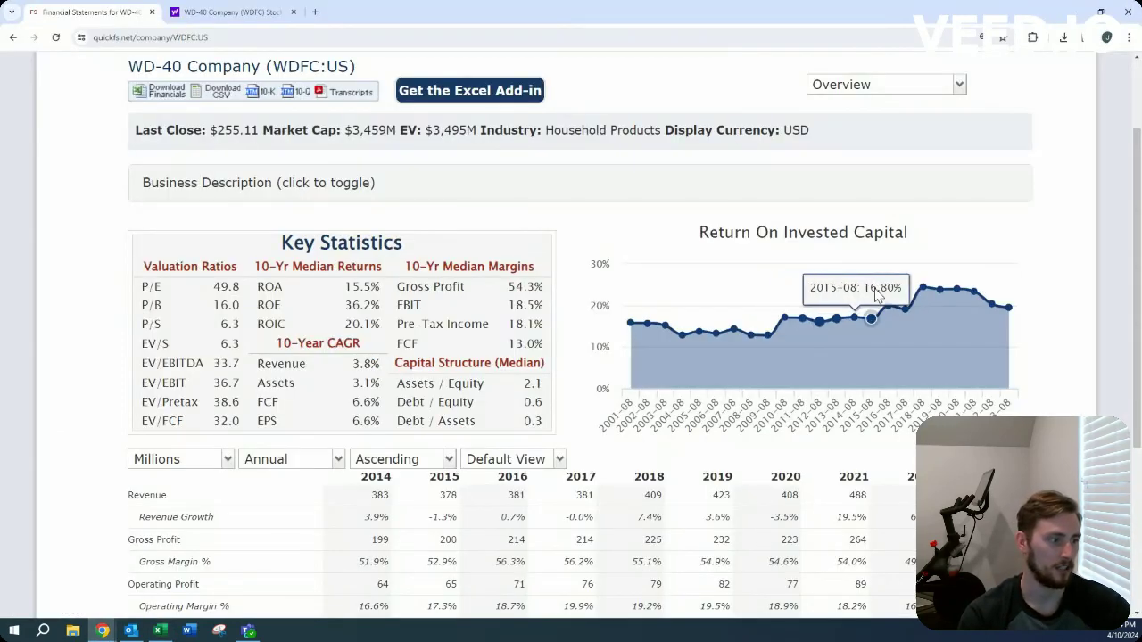
scroll(841, 290, down, 3)
key(alt+Tab)
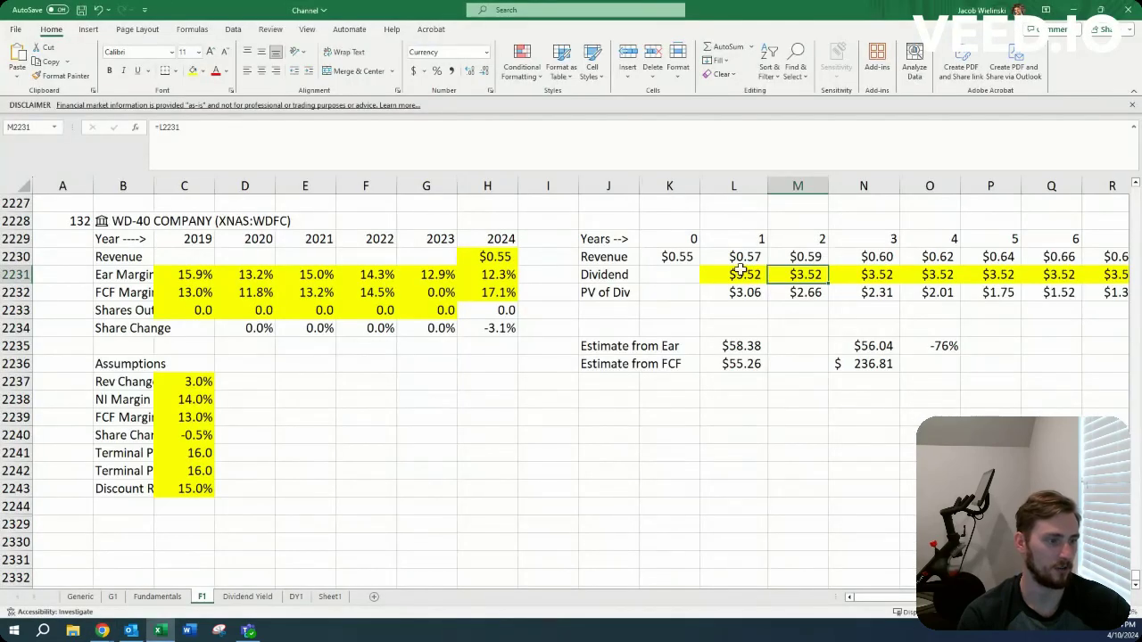
key(F2)
text(*1.04)
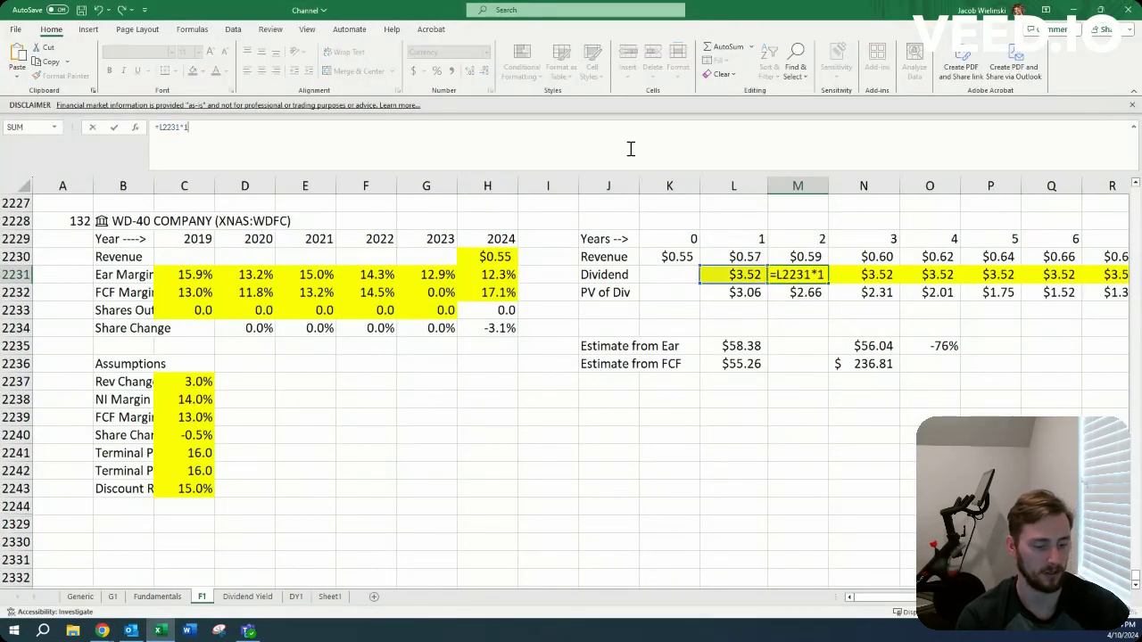
key(Tab)
Copy the year 2 Dividend formula across the following years of the Dividend row with Paste Special
key(Left)
key(ctrl+c)
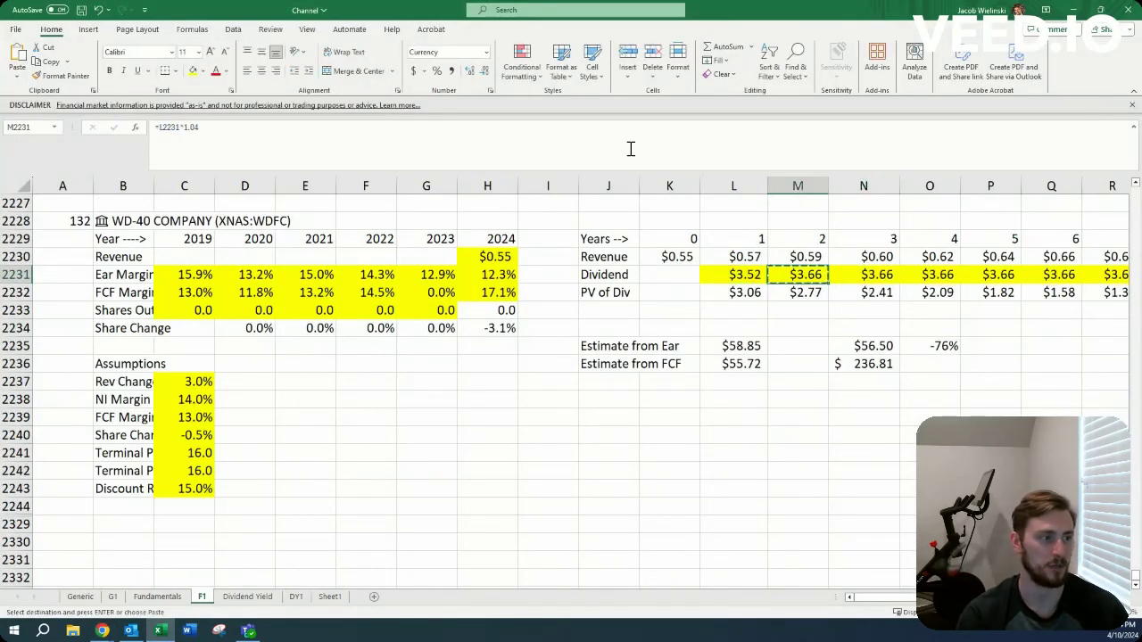
key(shift+Right)
key(shift+Right)
key(shift+Right)
key(shift+Right)
key(shift+Right)
key(ctrl+alt+v)
key(Return)
key(Left)
key(Left)
key(Left)
key(Left)
key(Left)
key(Left)
key(Left)
key(Left)
key(Left)
key(Left)
key(Left)
key(Left)
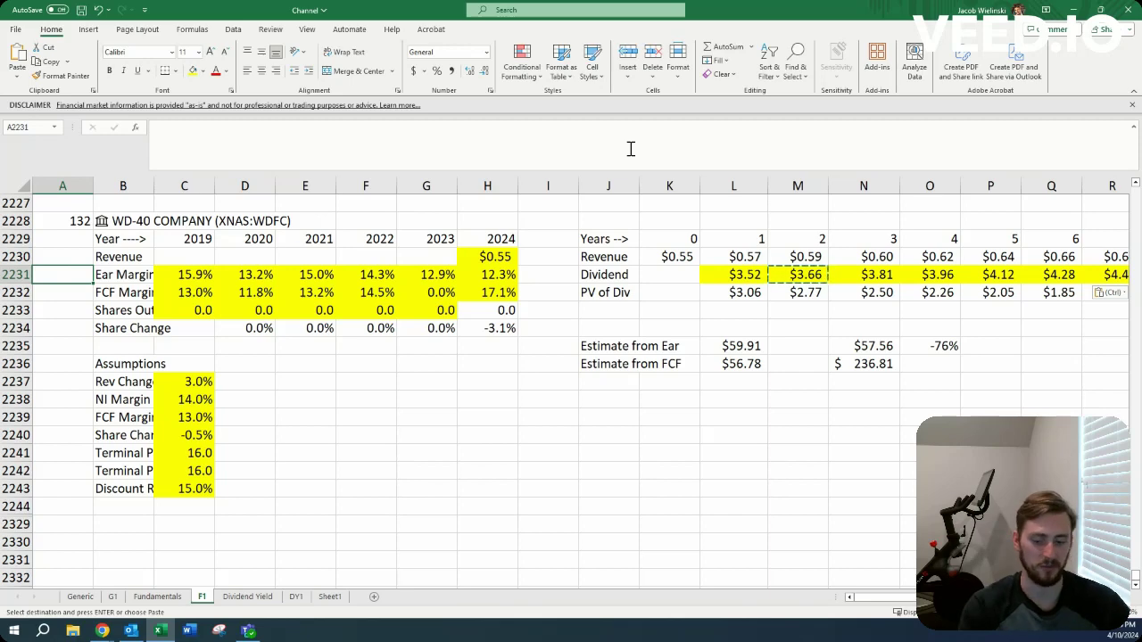
Check the WDFC quote summary on Yahoo Finance and return to the Excel valuation model
key(alt+Tab)
click(230, 11)
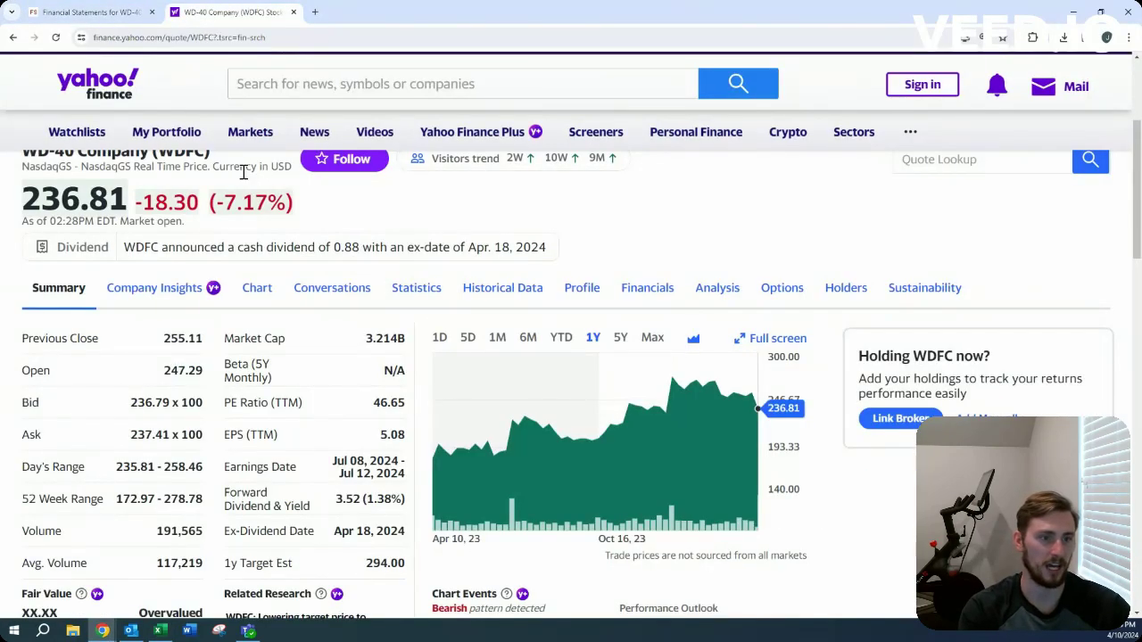
click(89, 12)
key(alt+Tab)
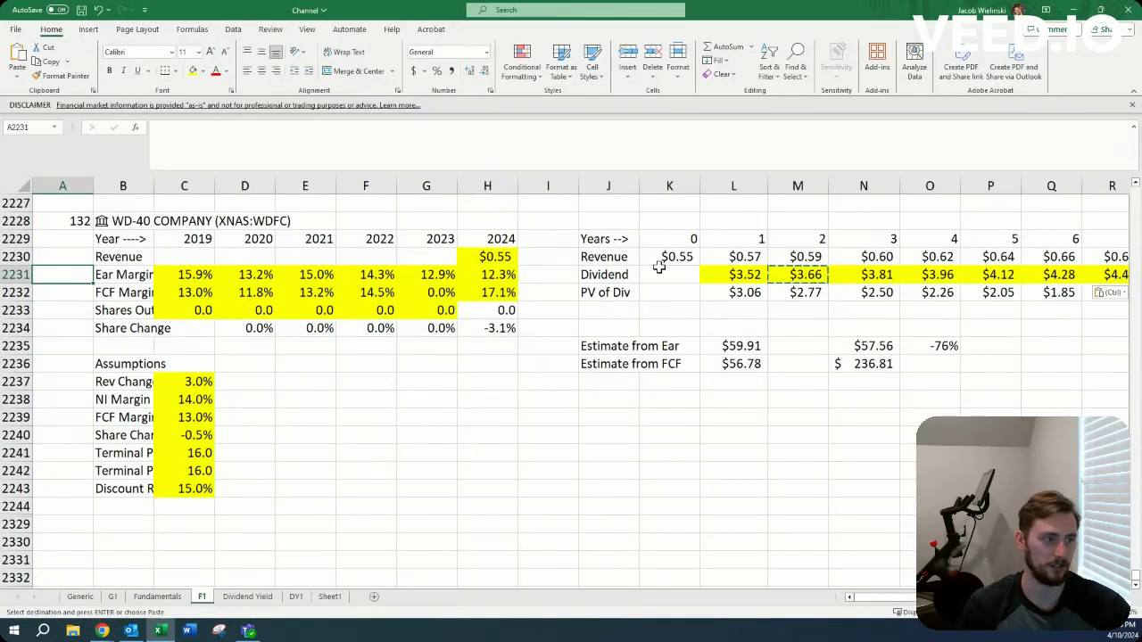
Review the dividend projection, the earnings and FCF value estimates, and the percentage difference from the share price
click(800, 277)
click(784, 350)
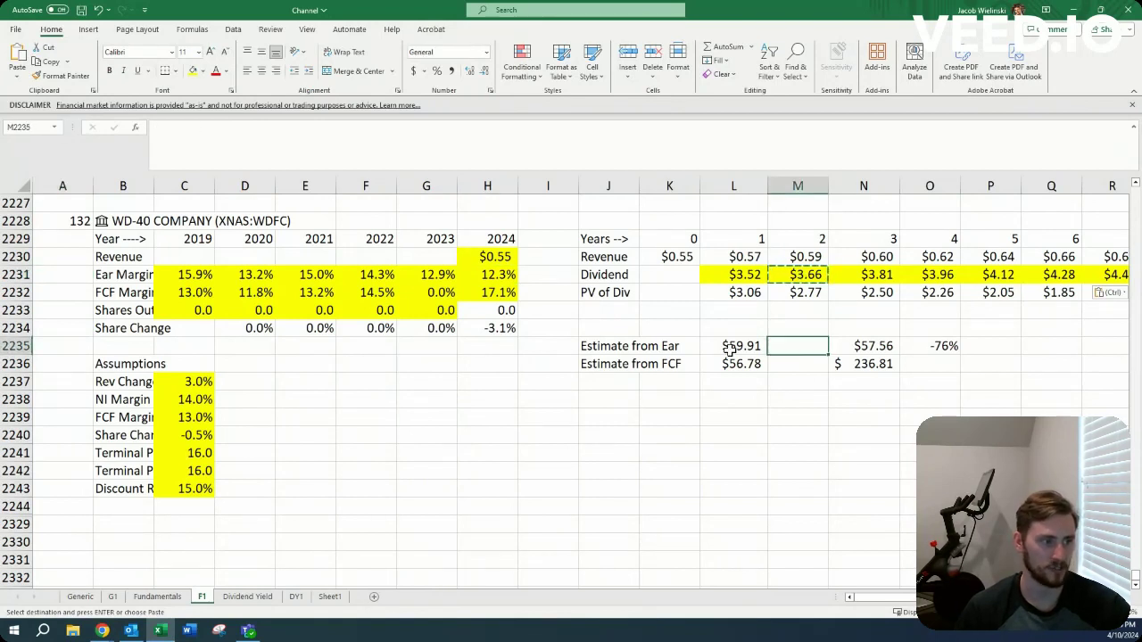
click(85, 335)
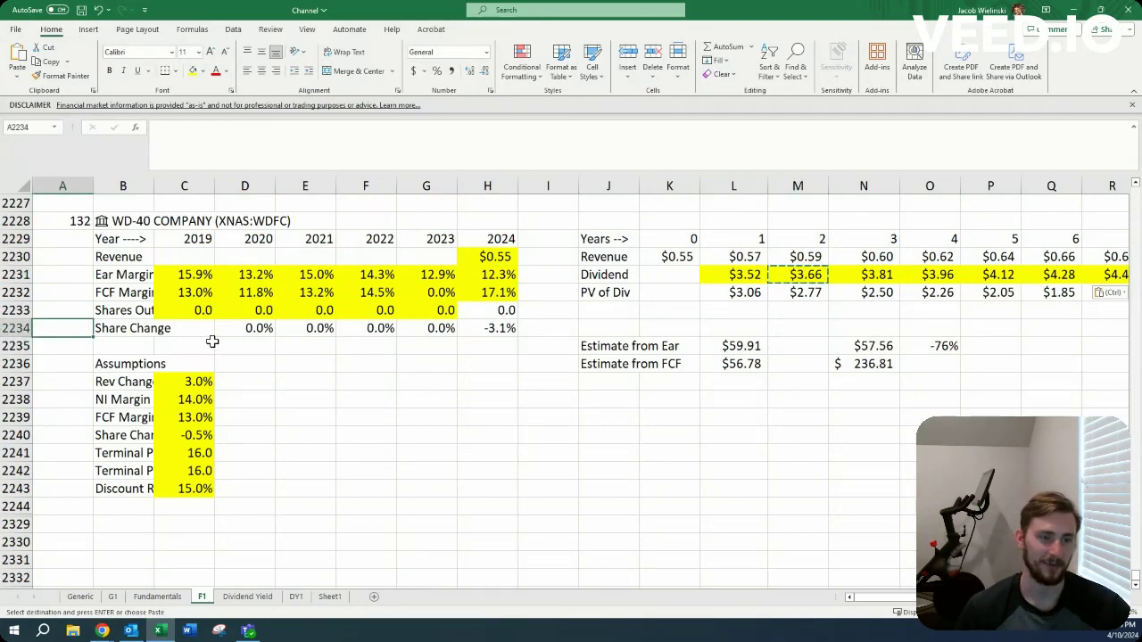
click(936, 349)
click(924, 364)
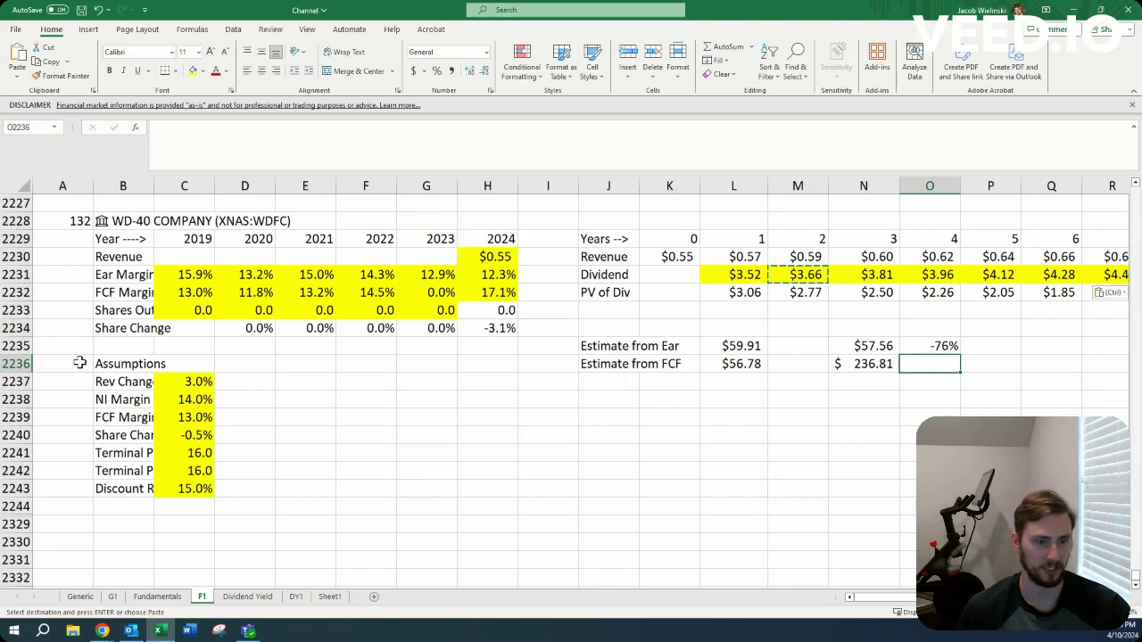
click(72, 335)
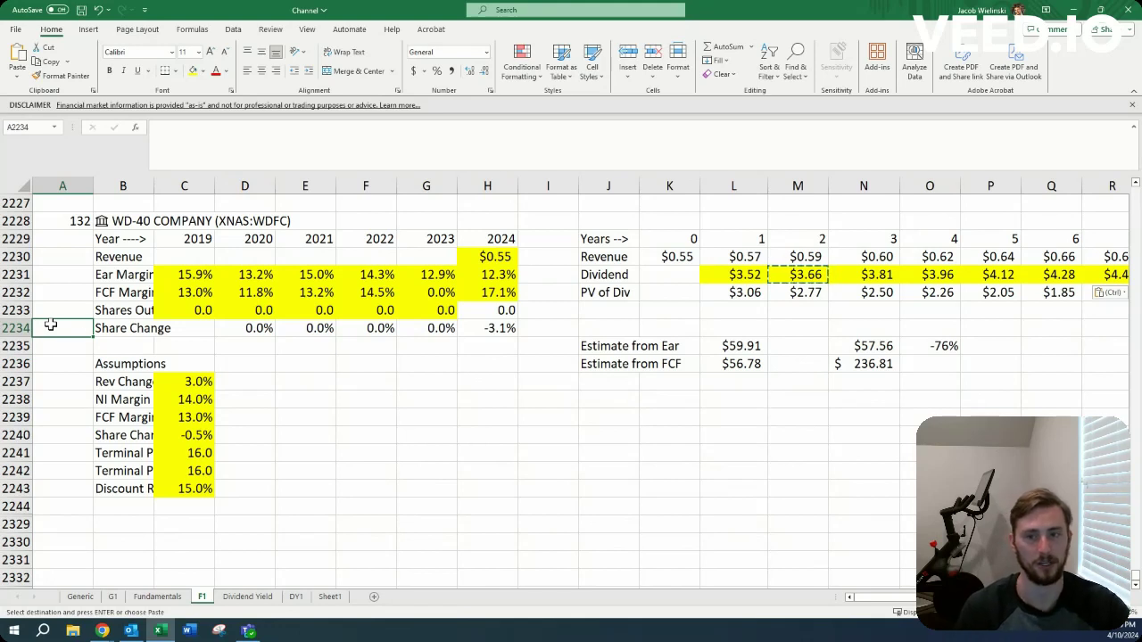
key(Down)
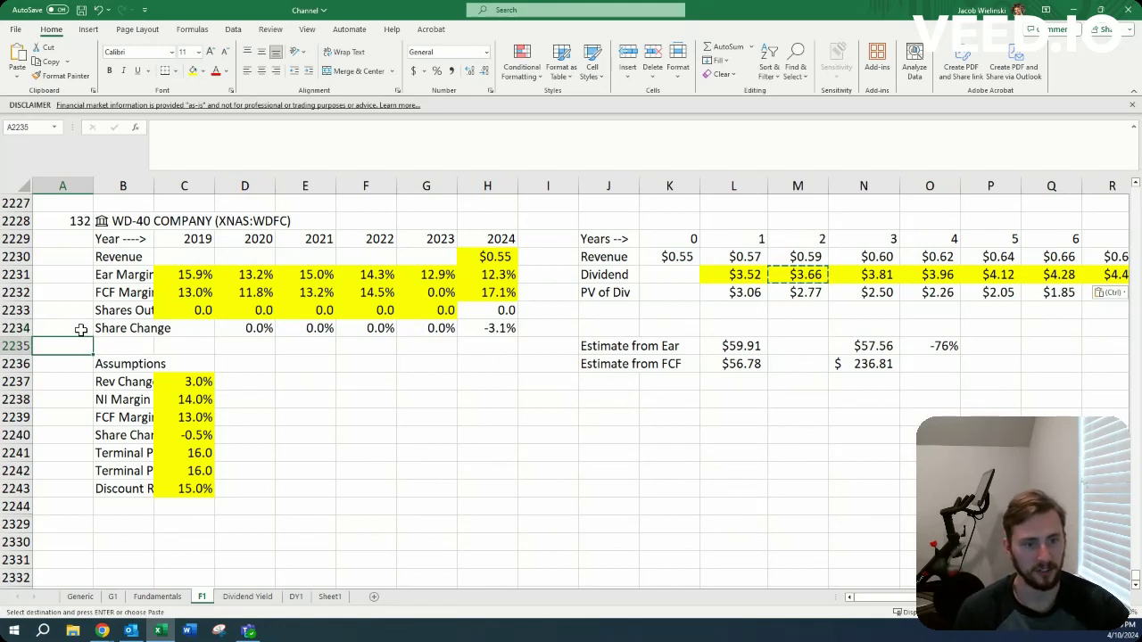
click(80, 330)
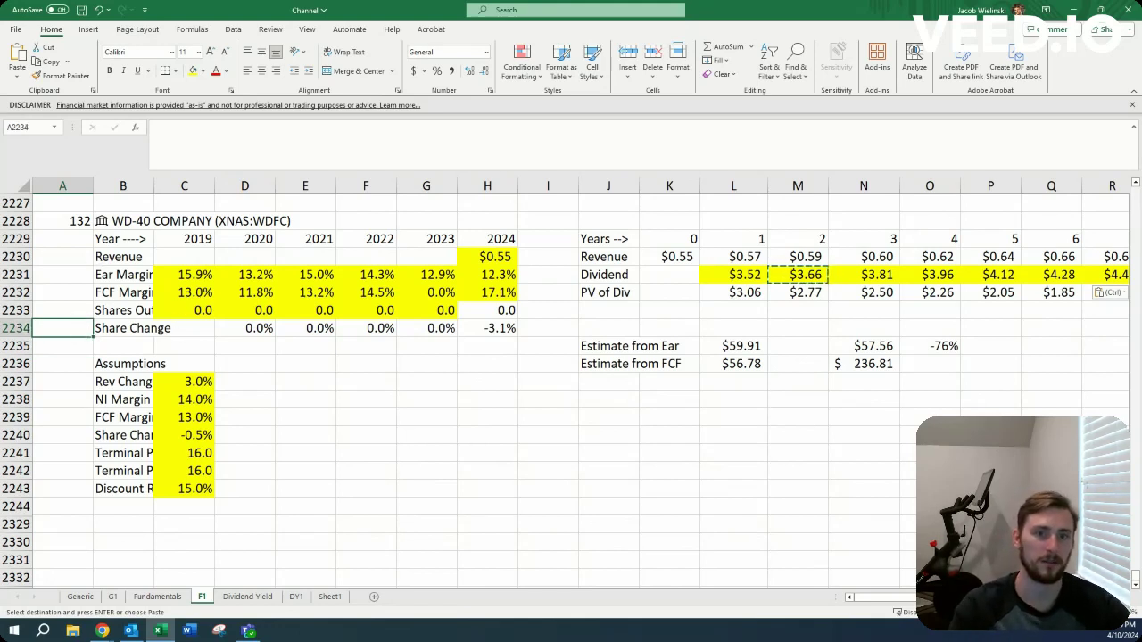